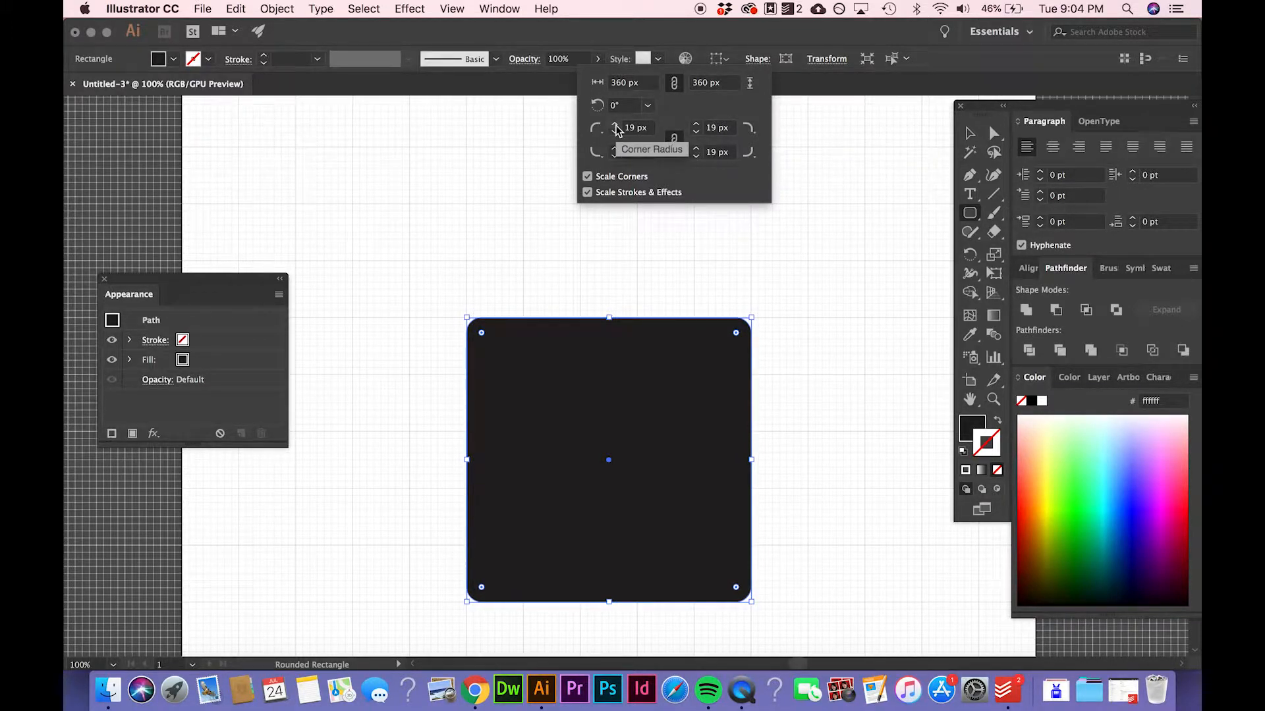
Set all four corner radii of the black square to 22 px.
left_click(615, 124)
left_click(616, 125)
left_click(615, 125)
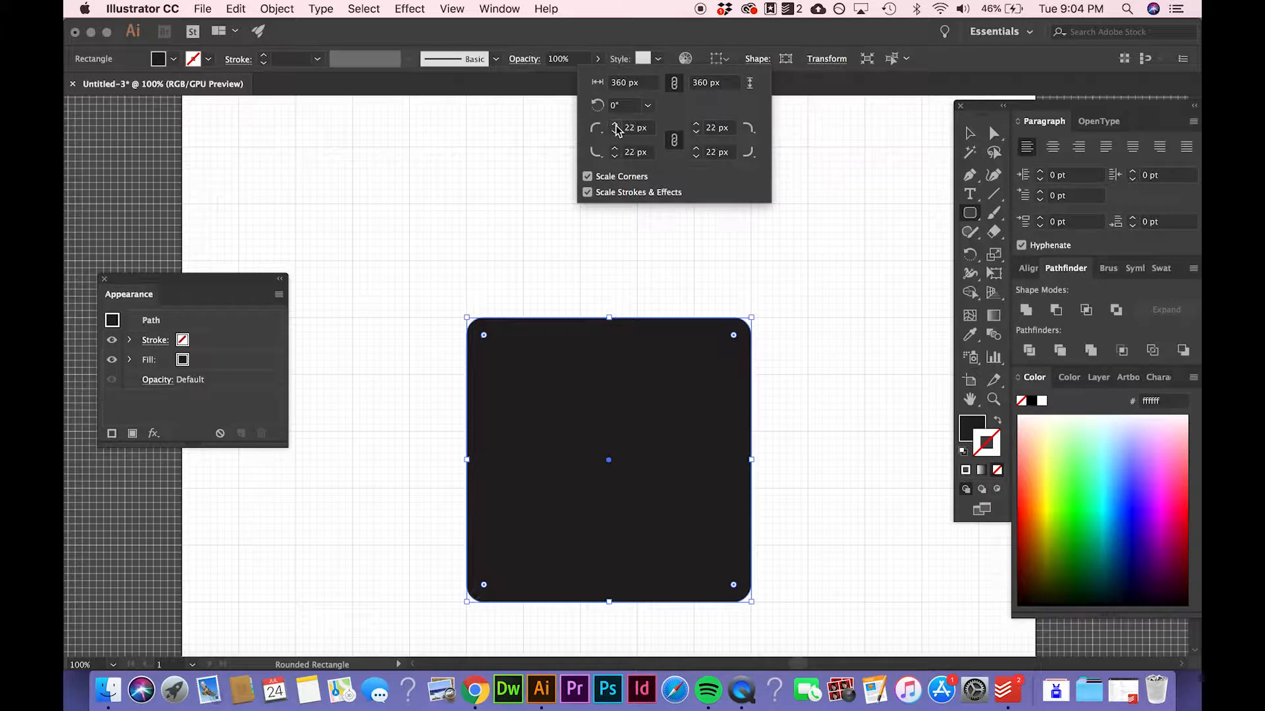
left_click(797, 247)
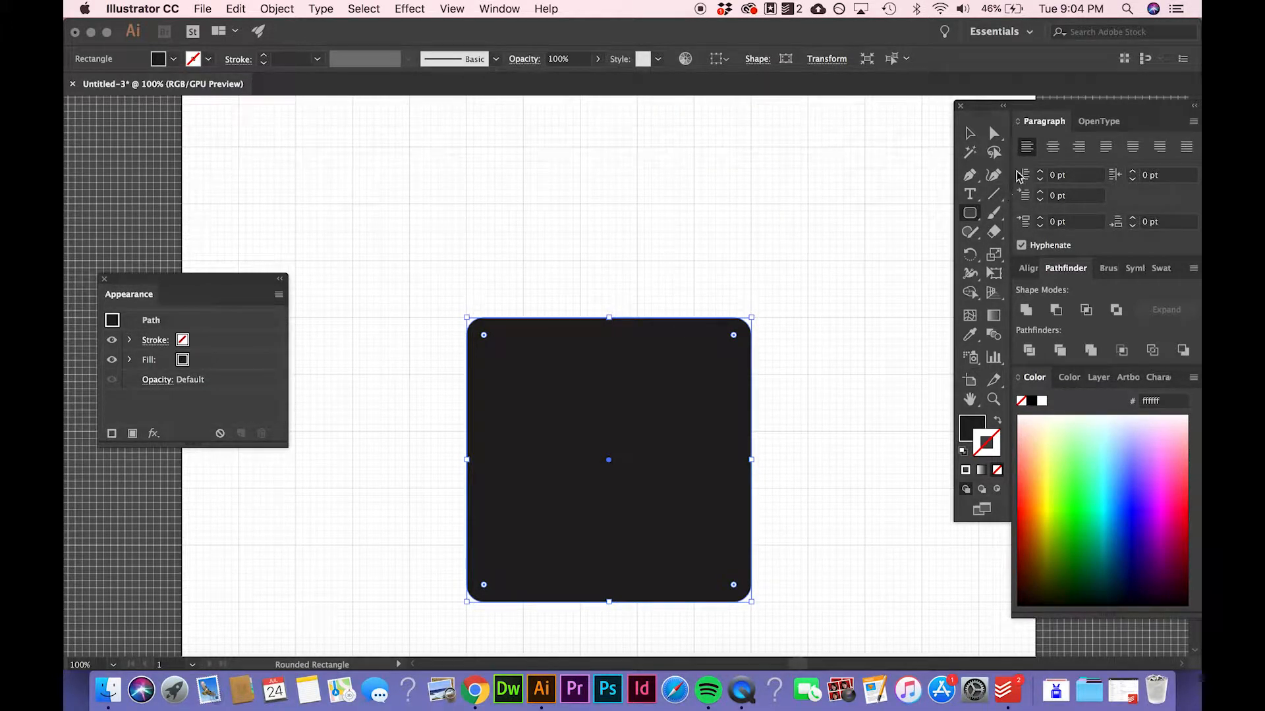
Shorten the rounded square slightly by lowering its top edge, keeping its bottom edge in place.
left_click(970, 133)
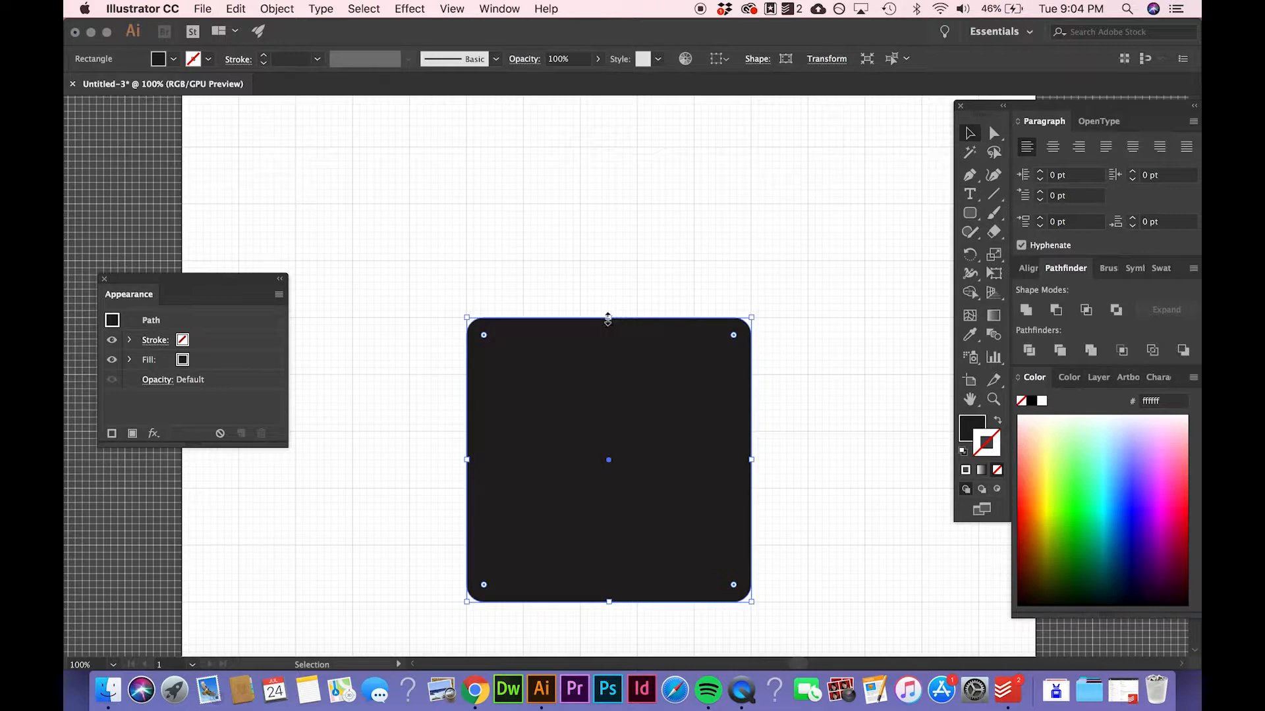
left_click_drag(607, 319, 609, 377)
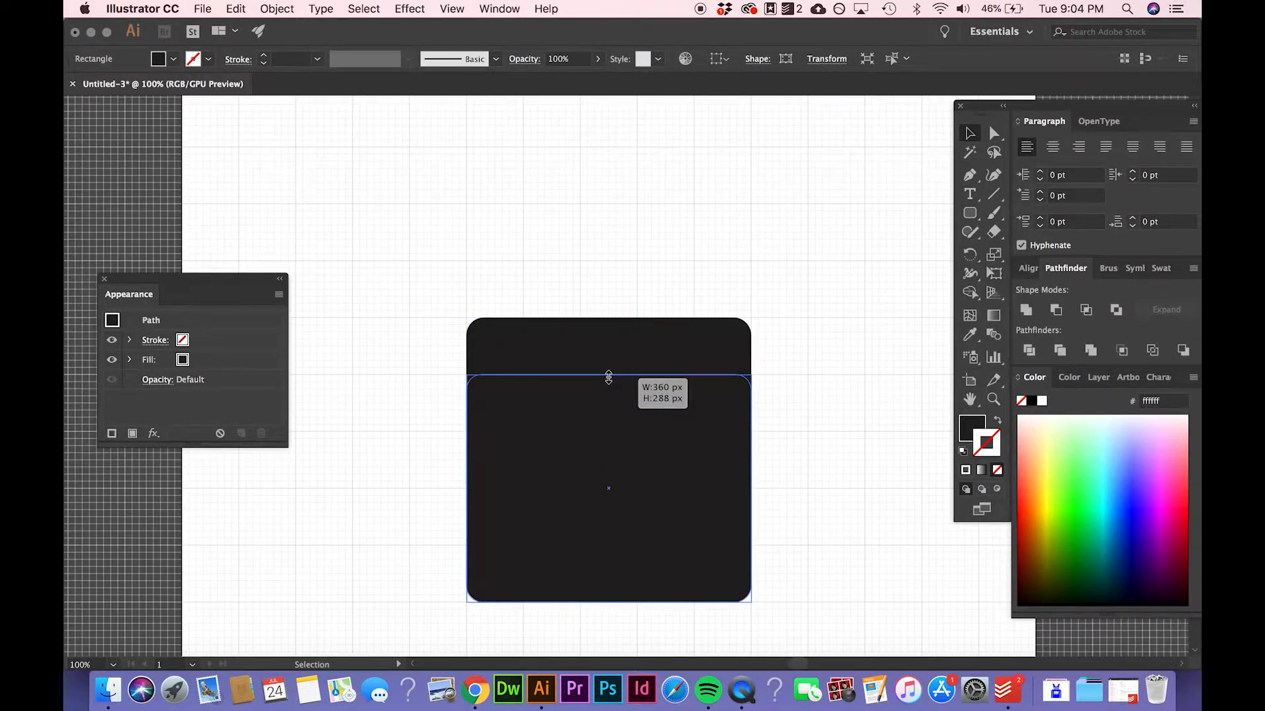
left_click_drag(608, 377, 608, 346)
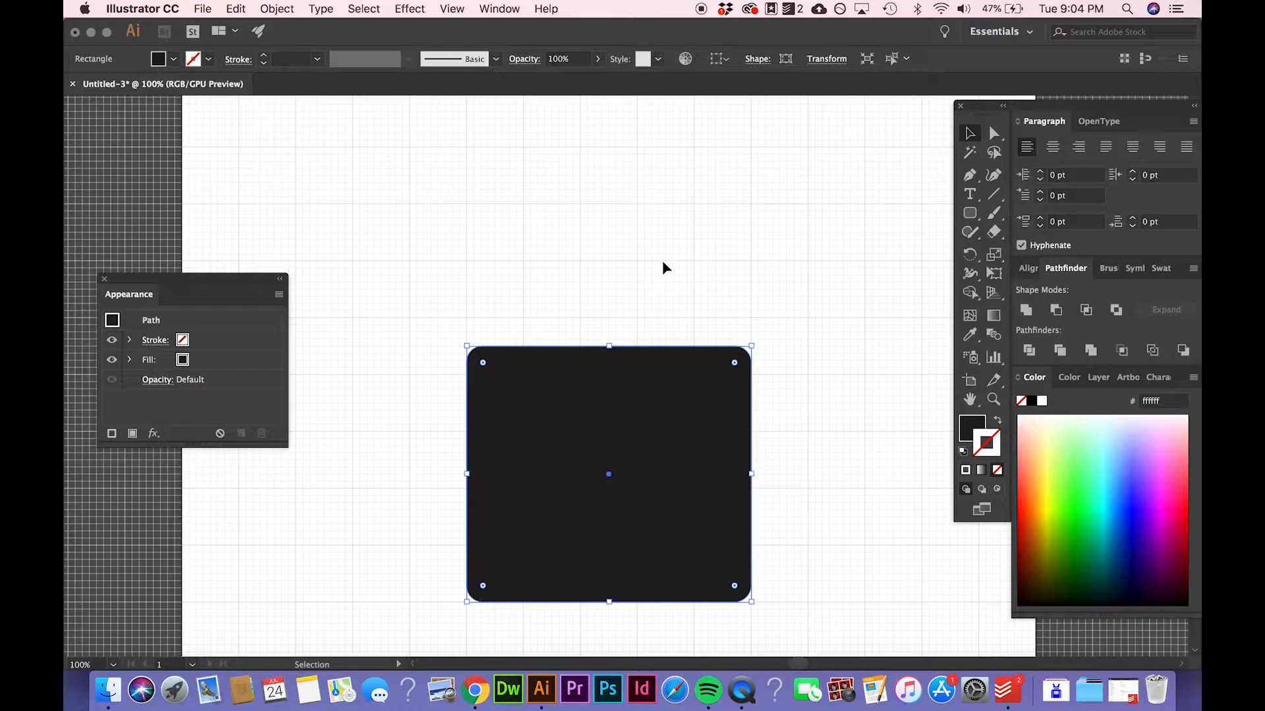
left_click(662, 260)
Draw a circle about 306 px in diameter, centred on the midpoint of the rounded rectangle's top edge.
left_click(969, 213)
left_click_drag(971, 214, 1012, 257)
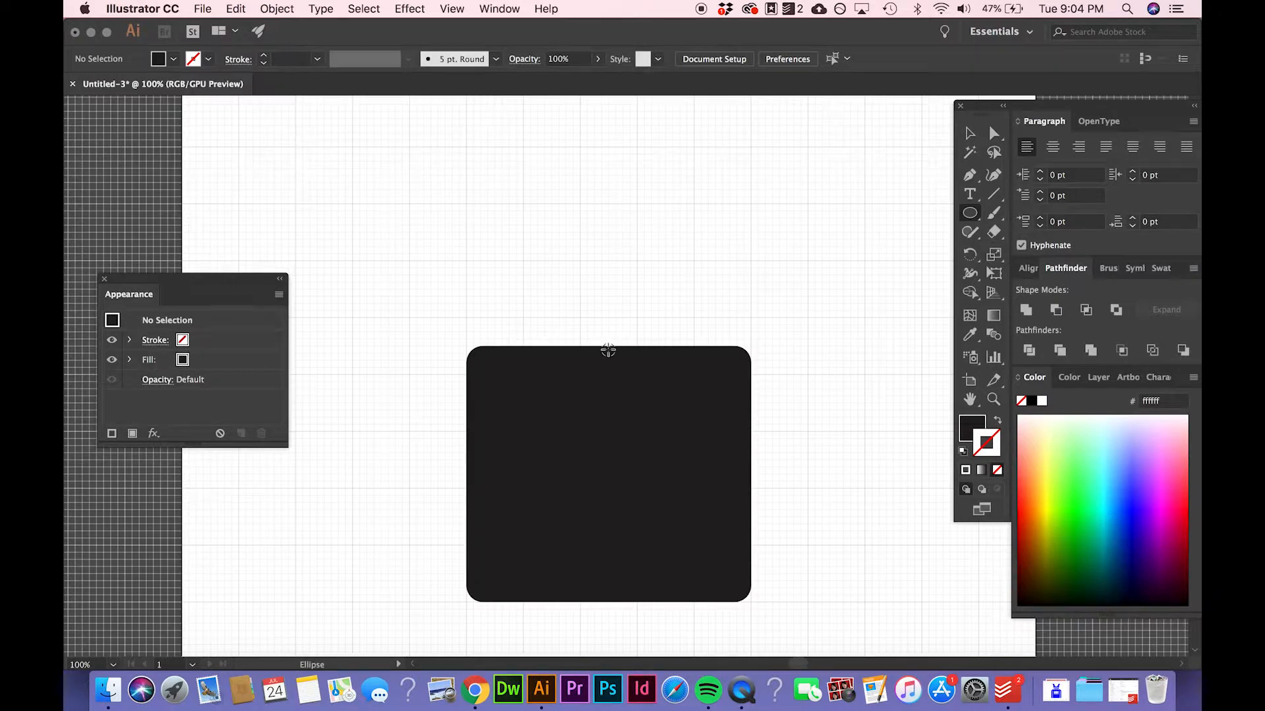
left_click_drag(608, 349, 730, 437)
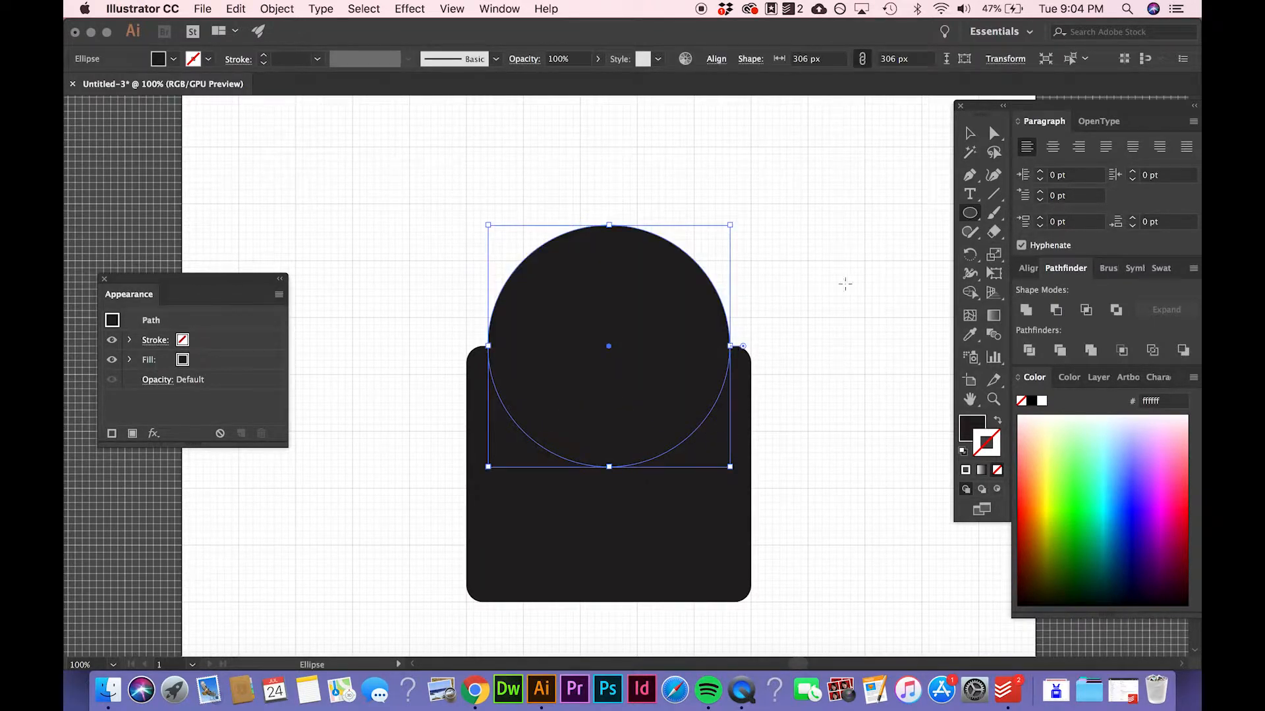
Swap the circle's fill and stroke, and set its stroke weight to 41 pt to form the padlock shackle.
left_click(997, 420)
left_click(288, 59)
type("7")
key("Return")
key("Up")
key("Up")
key("Up")
key("Up")
key("Up")
key("Up")
key("Up")
key("Up")
key("Up")
key("Up")
key("Up")
key("Up")
key("Up")
key("Up")
key("Up")
key("Up")
key("Up")
key("Up")
key("Up")
key("Up")
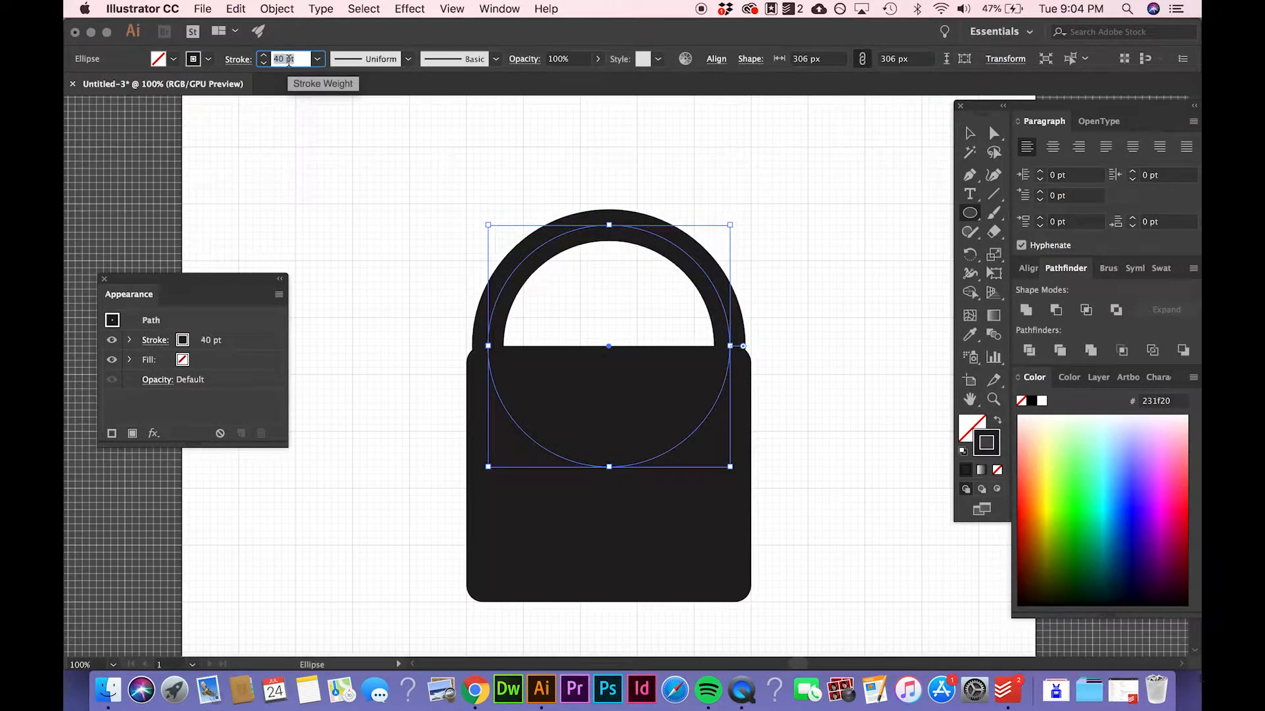
key("v")
left_click(827, 162)
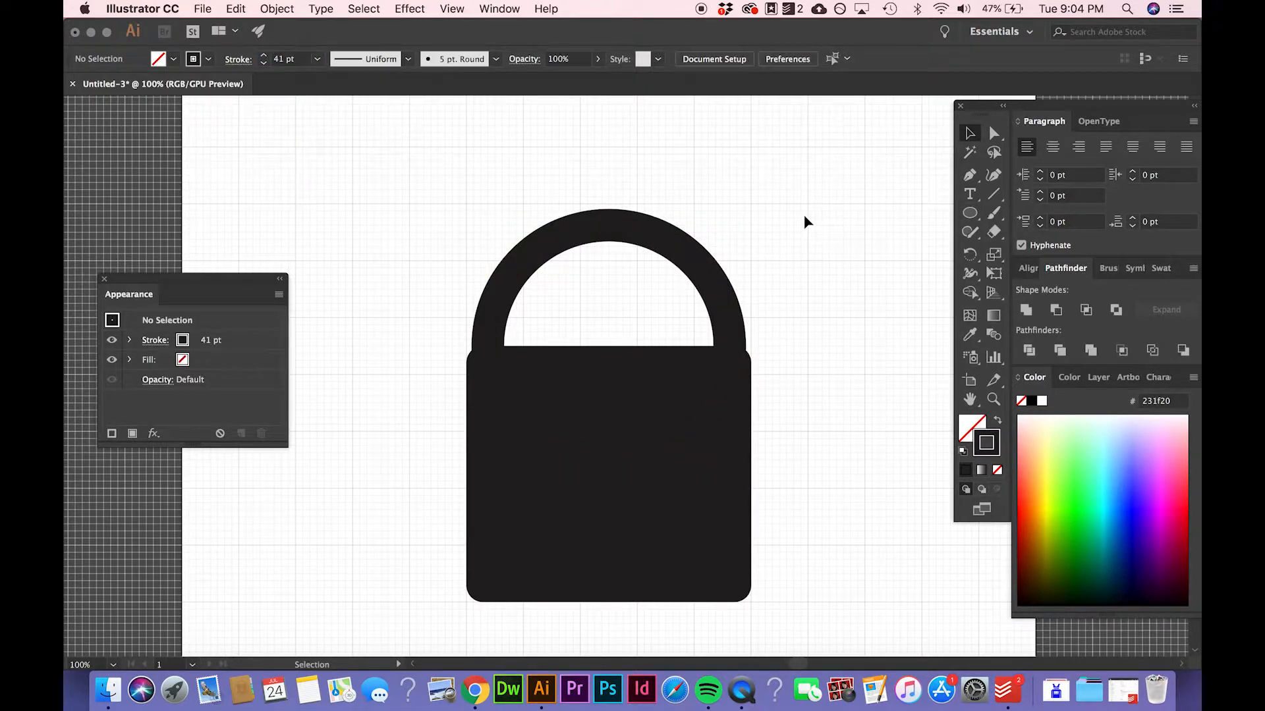
Adjust the height of the padlock body so its top edge sits slightly below the shackle circle's centre.
left_click(649, 399)
left_click_drag(609, 349, 609, 366)
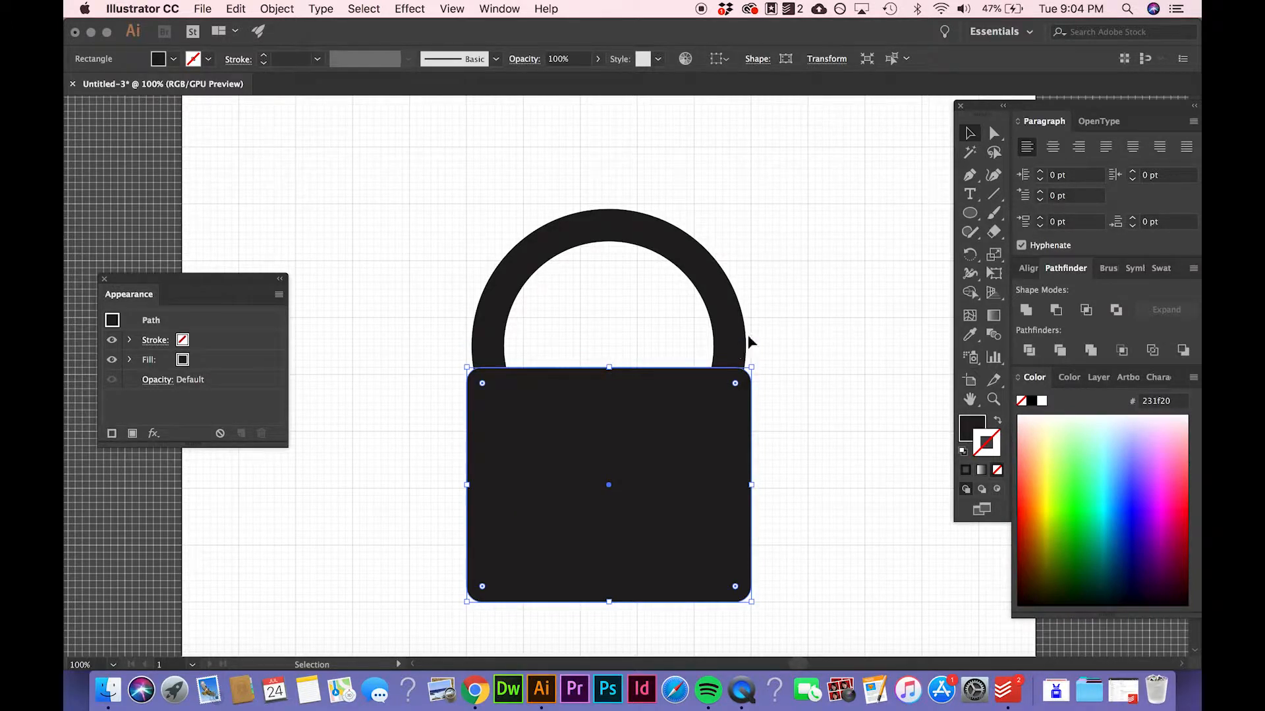
left_click_drag(610, 367, 609, 332)
left_click(789, 319)
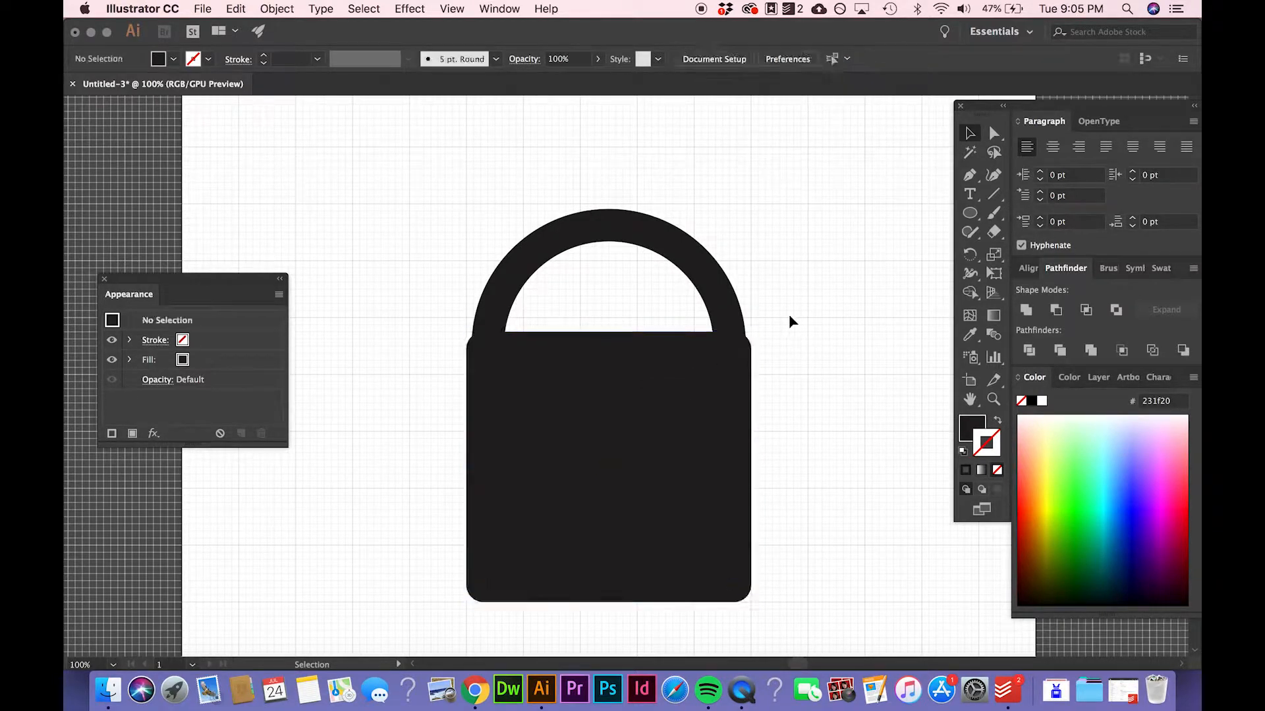
left_click(645, 402)
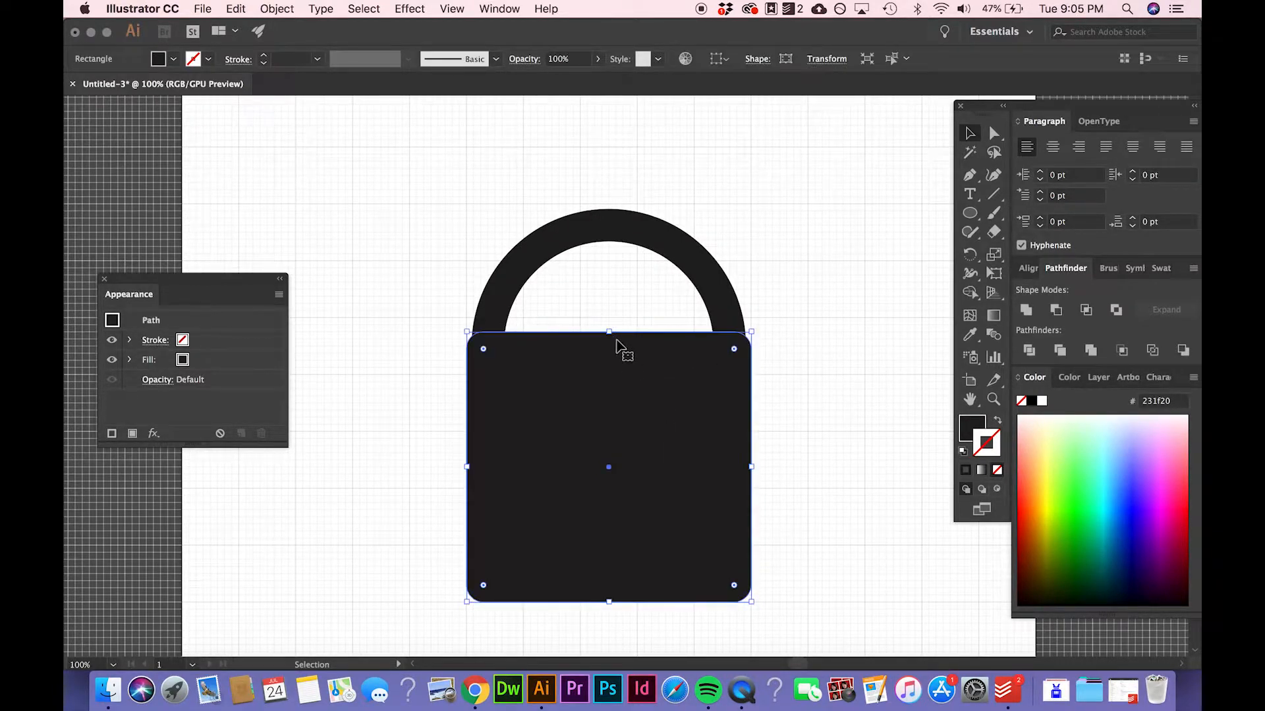
left_click_drag(609, 333, 610, 361)
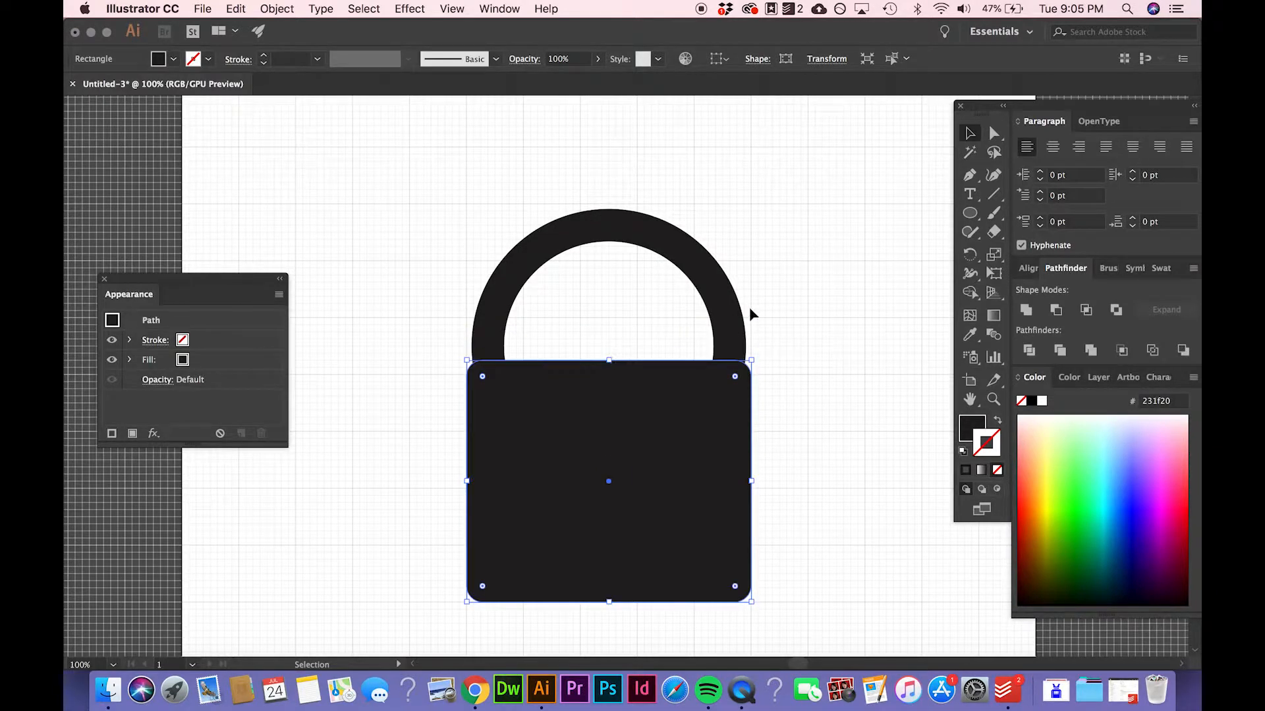
left_click(764, 264)
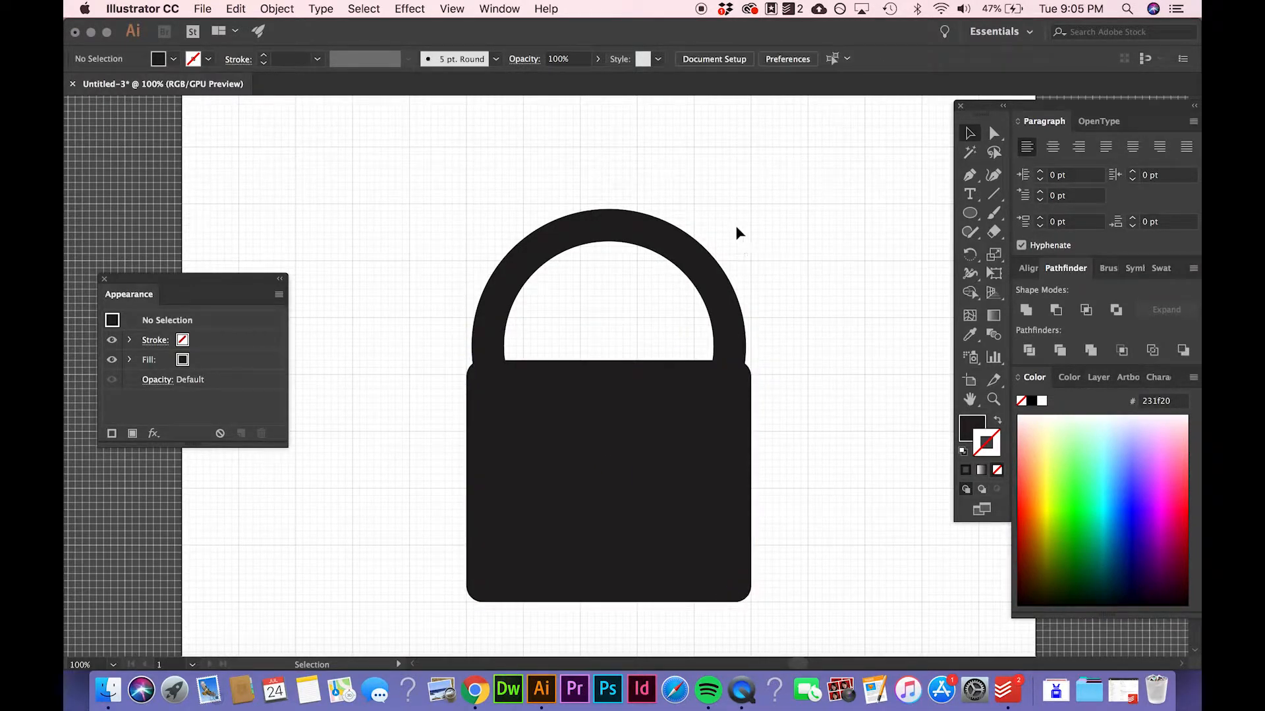
Convert the shackle circle's stroke into a filled shape with Outline Stroke.
left_click(553, 275)
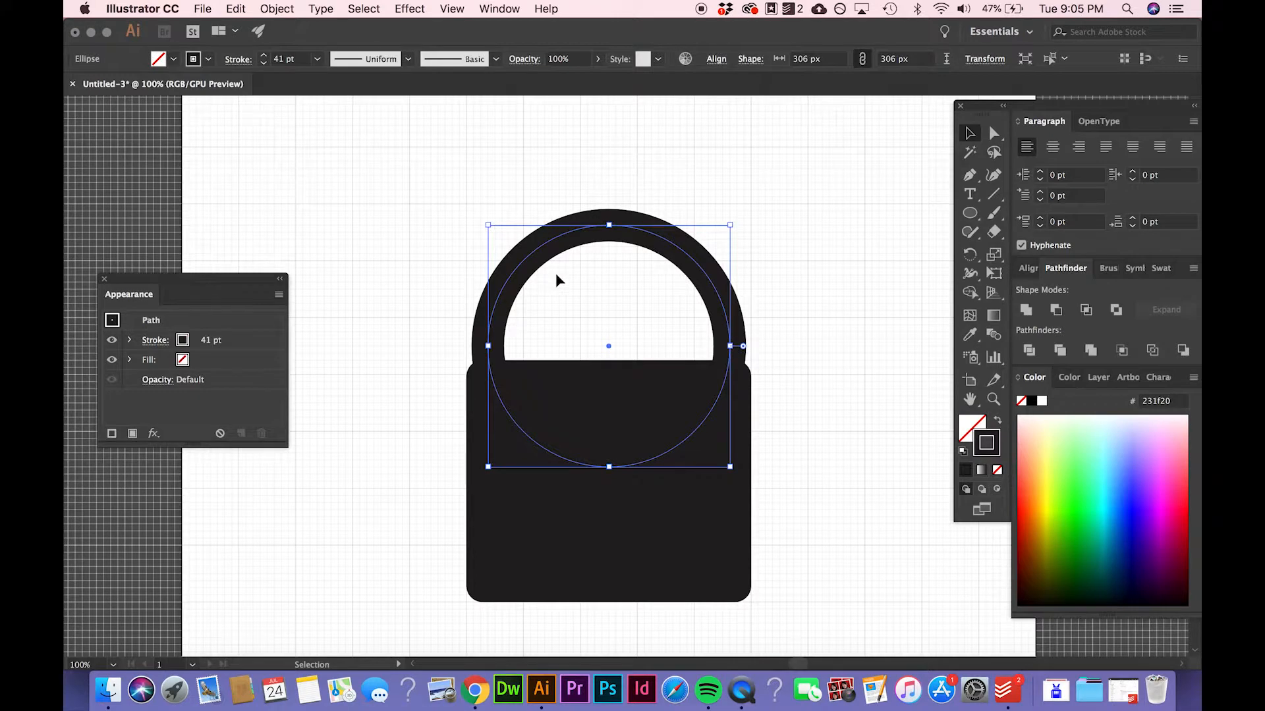
left_click(276, 8)
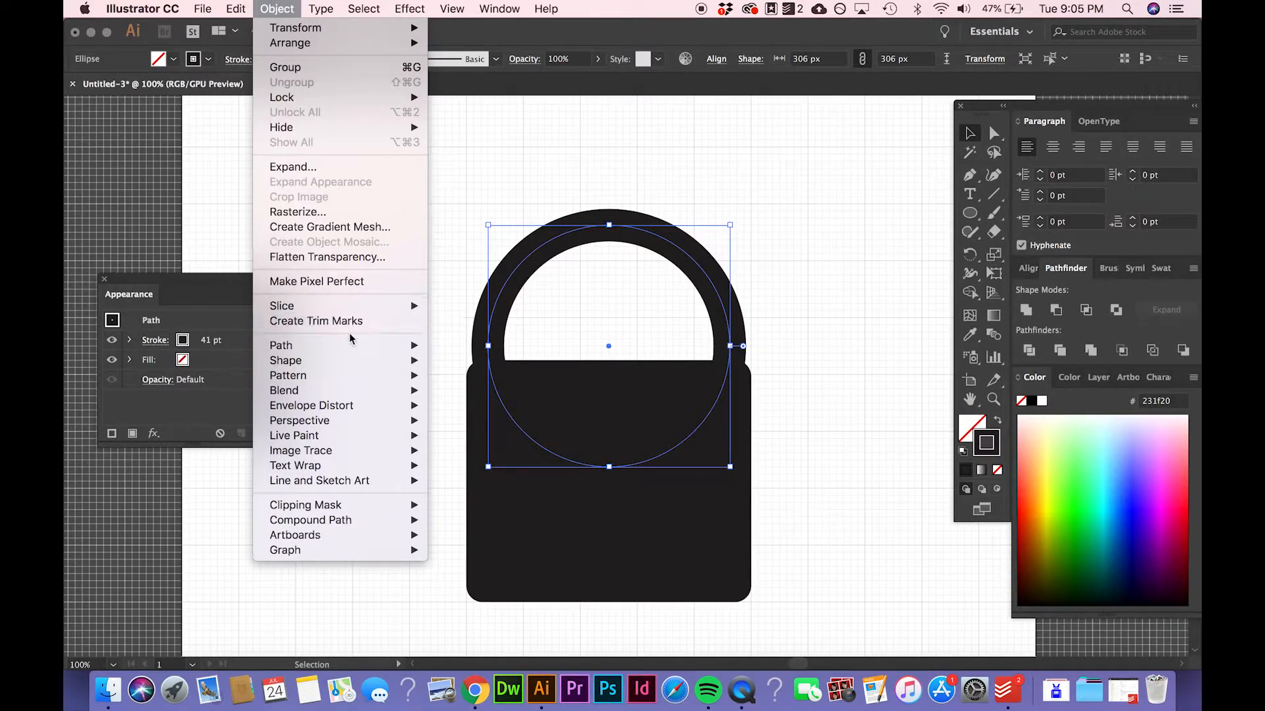
mouse_move(361, 348)
left_click(469, 389)
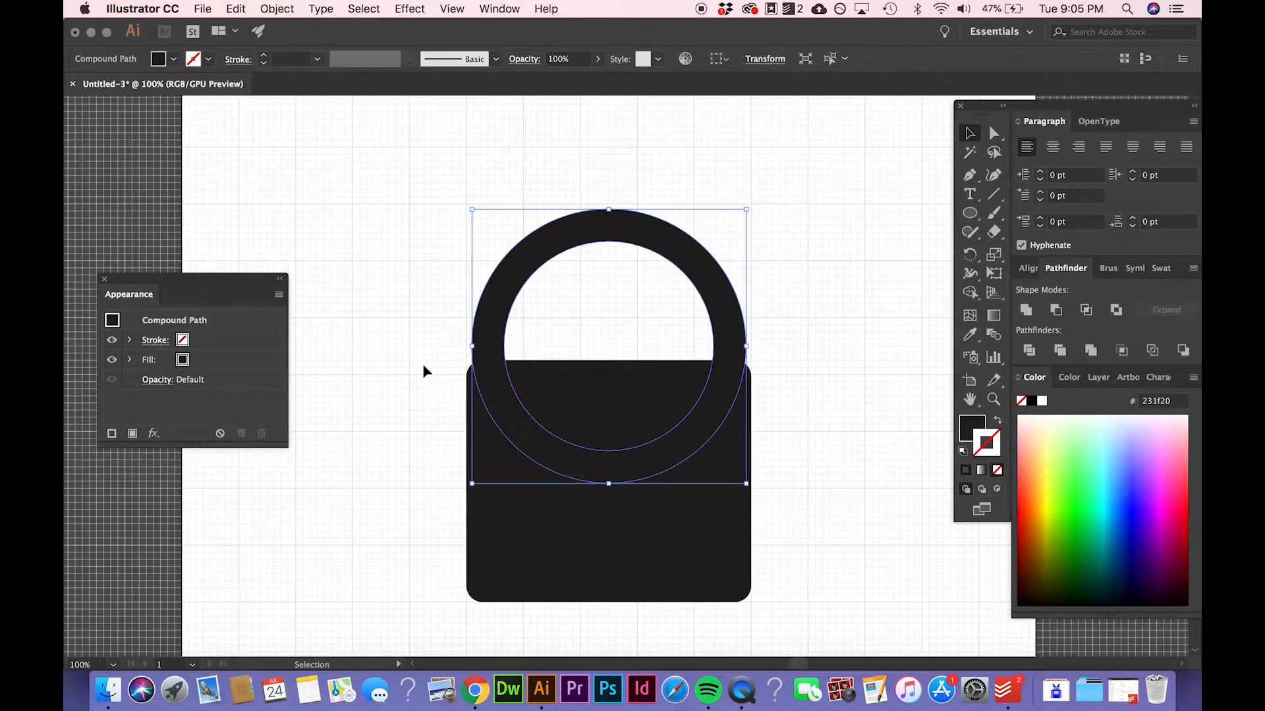
left_click(422, 369)
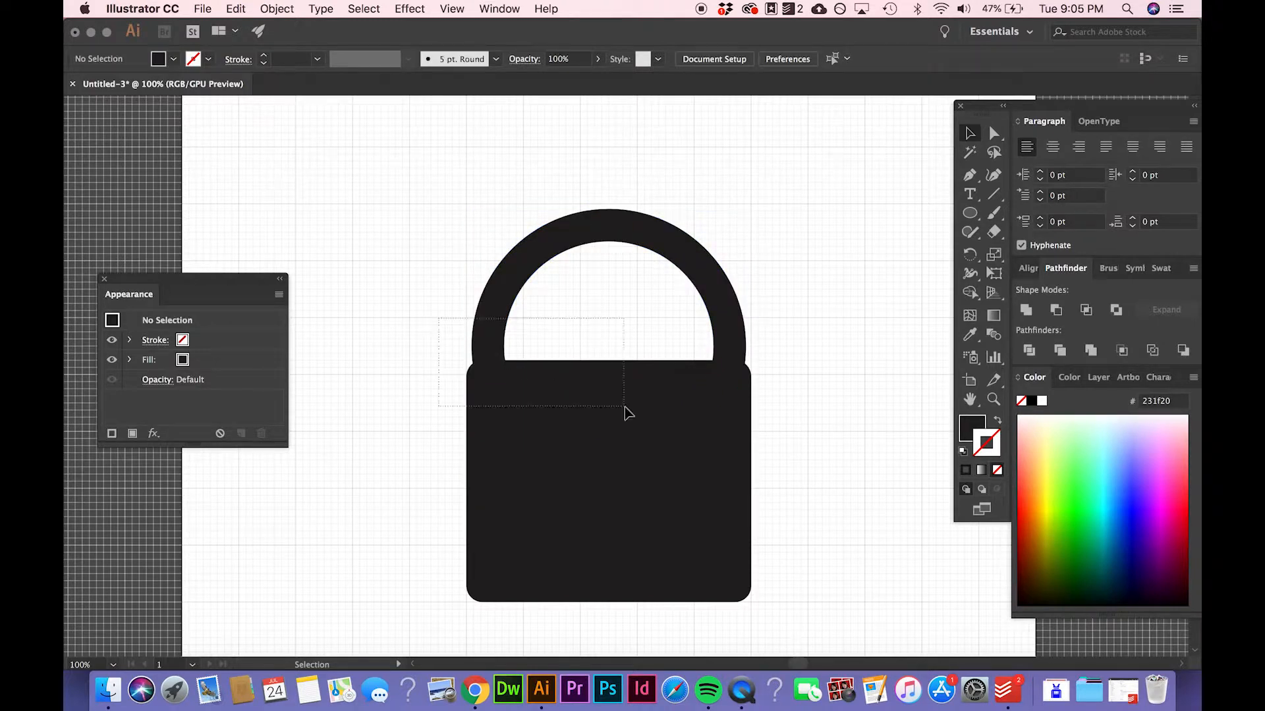
Unite the shackle ring and the padlock body into a single shape.
key("super+a")
left_click(1026, 311)
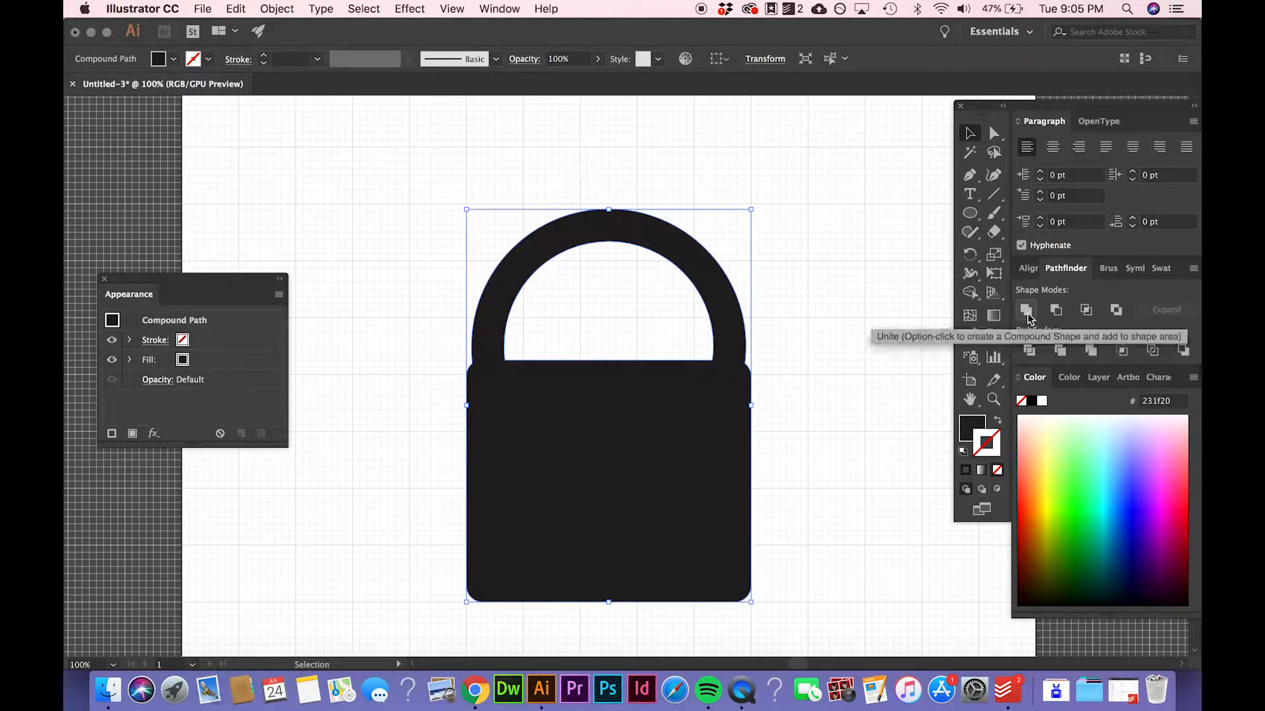
left_click(808, 266)
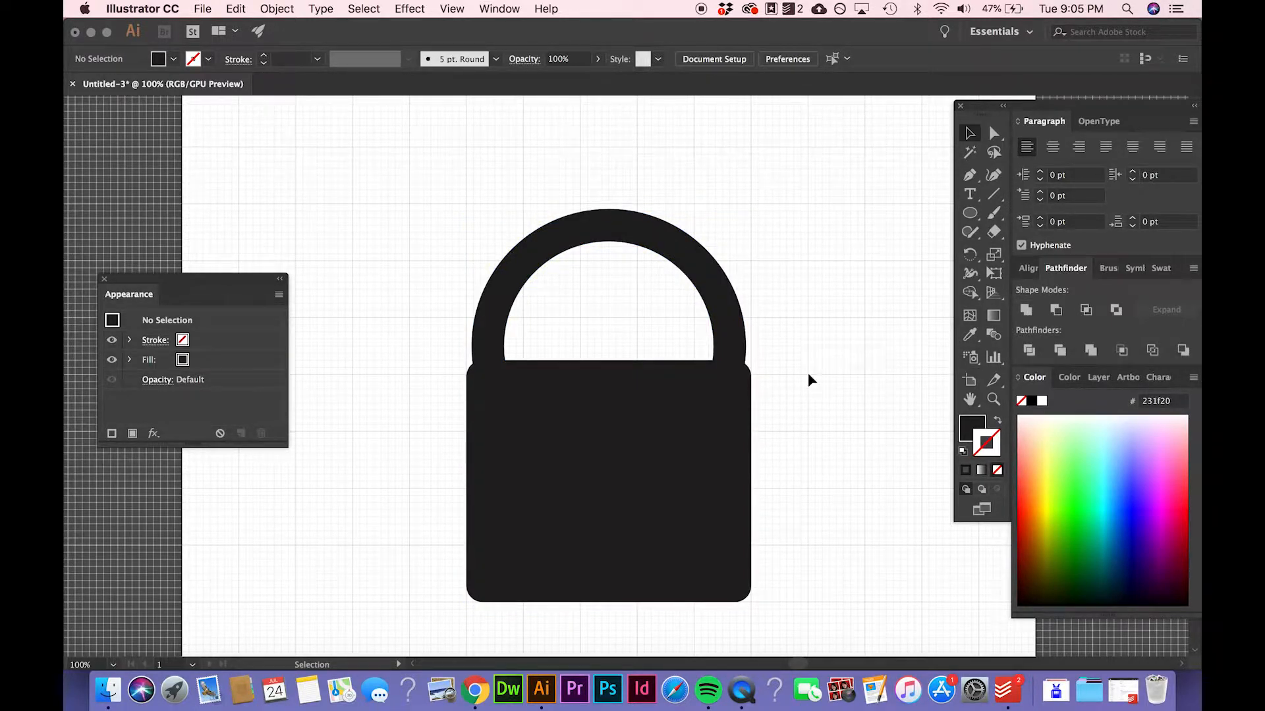
Choose the Rounded Rectangle tool and add a new empty layer above the padlock's layer.
left_click_drag(970, 212, 1012, 235)
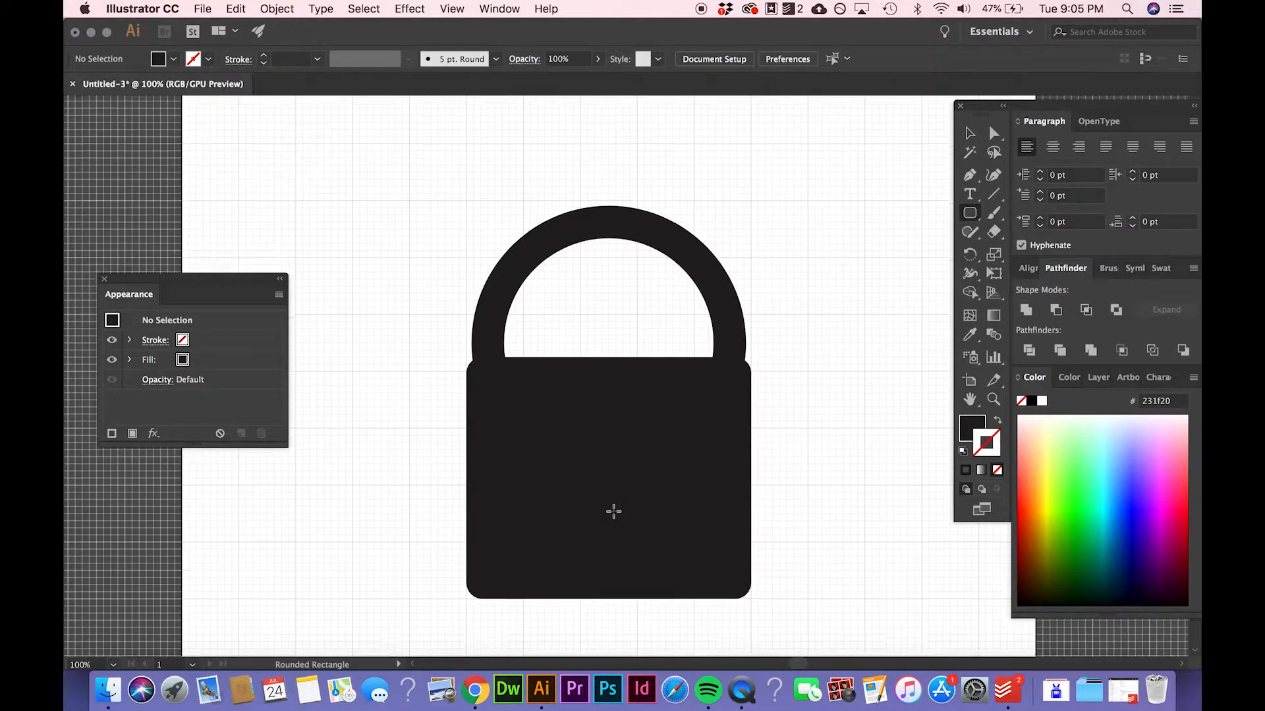
scroll(658, 487, "down", 5)
left_click(1098, 377)
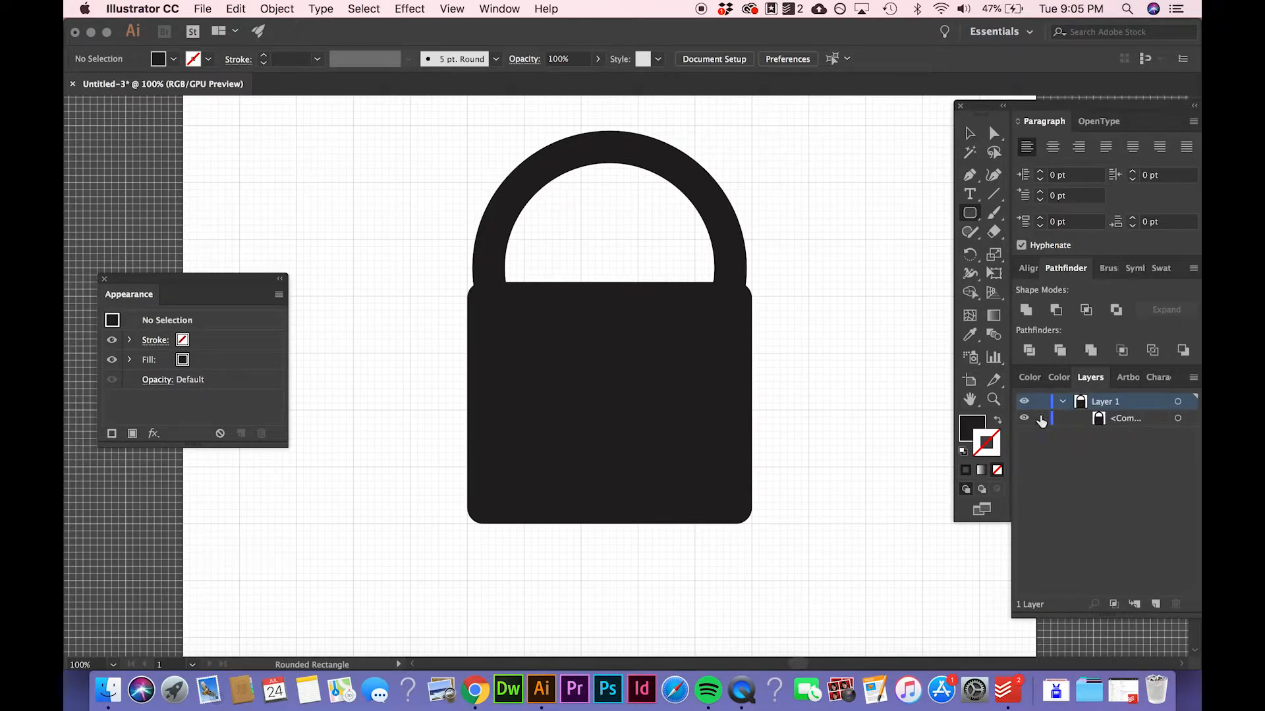
left_click(1154, 604)
Check which item in Layer 1 is the padlock by hiding its compound path and showing it again.
left_click(1177, 434)
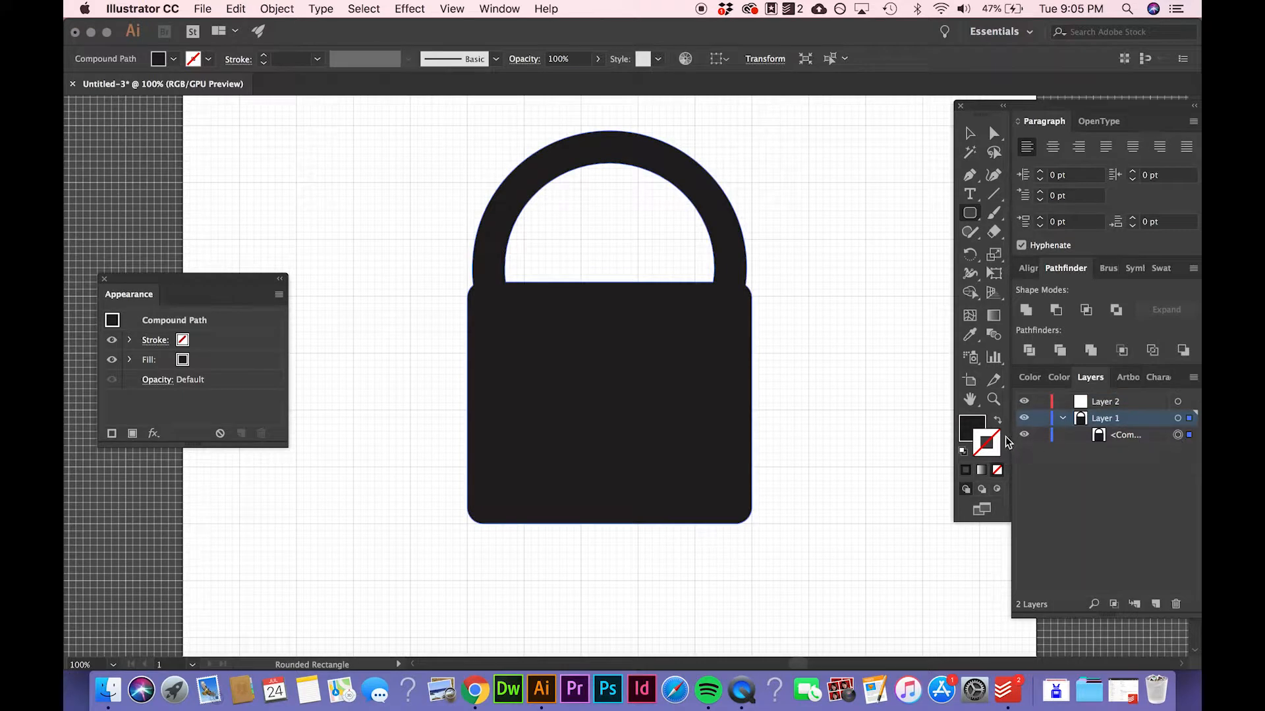
left_click(1026, 437)
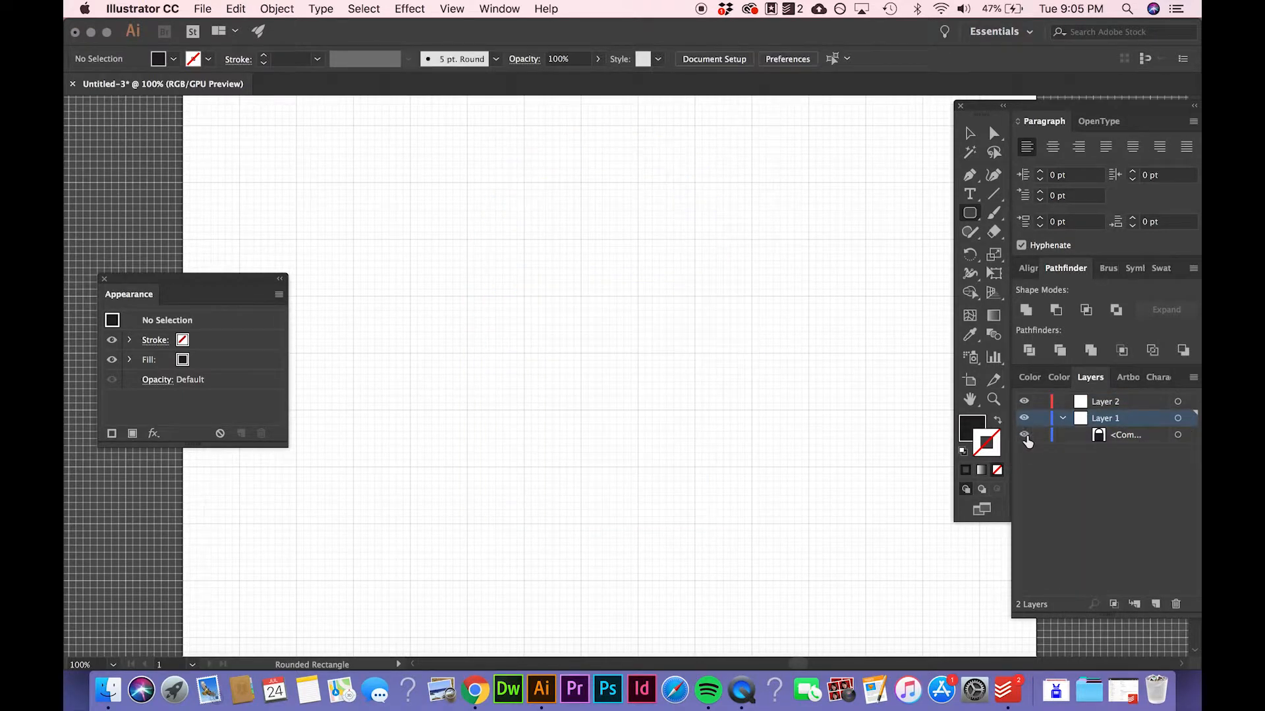
left_click(1026, 437)
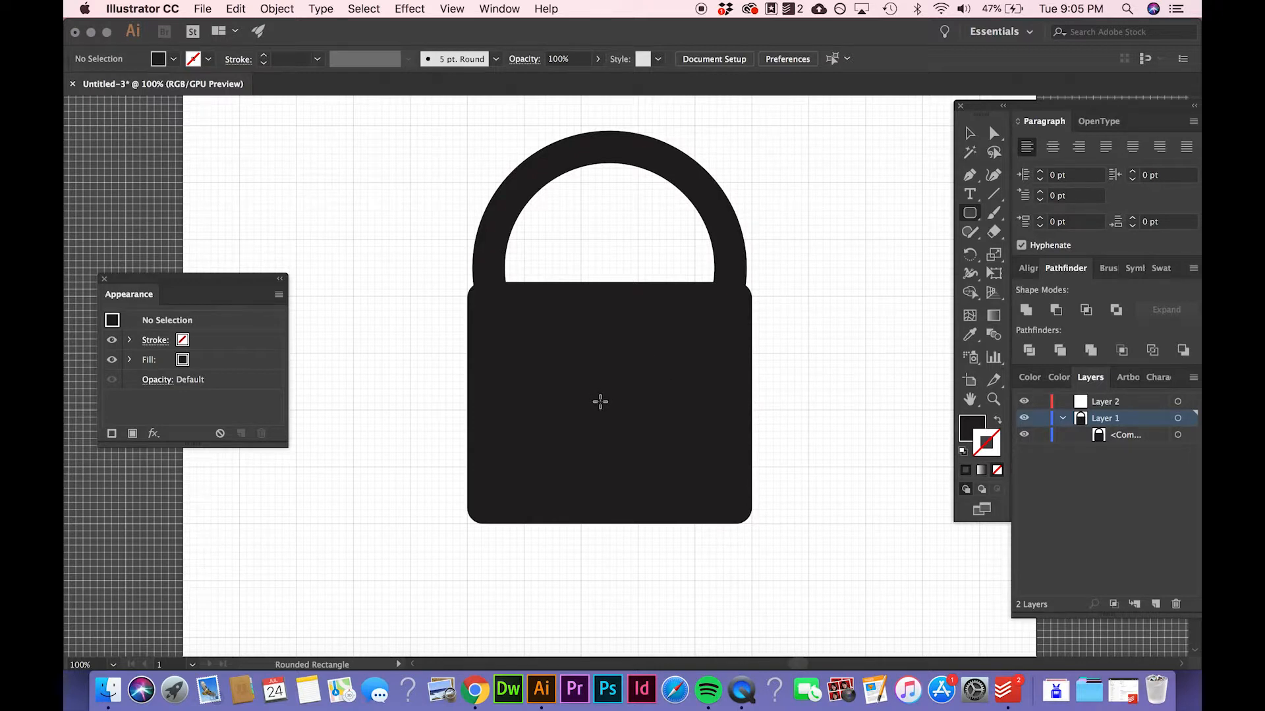
Draw a narrow vertical rounded rectangle on the padlock's centre line, from mid-body to just below the bottom edge.
left_click_drag(602, 275, 631, 545)
left_click(969, 133)
left_click_drag(620, 328, 610, 390)
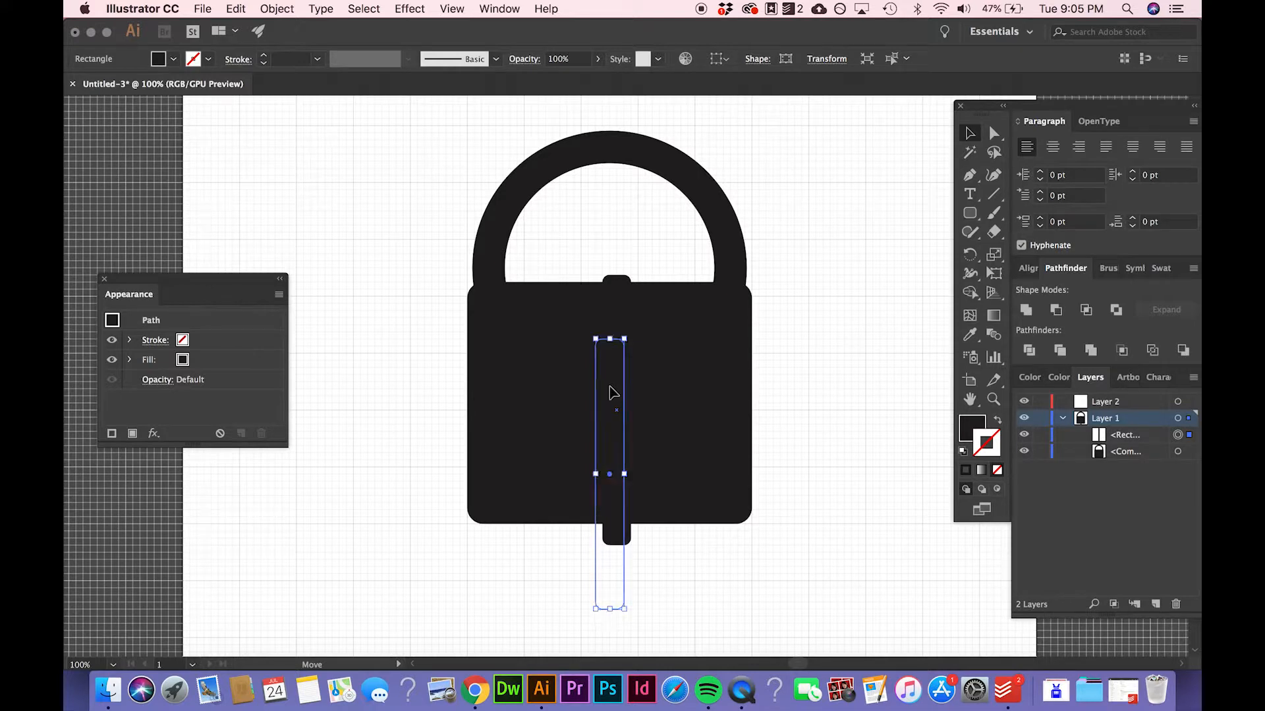
left_click_drag(610, 338, 610, 424)
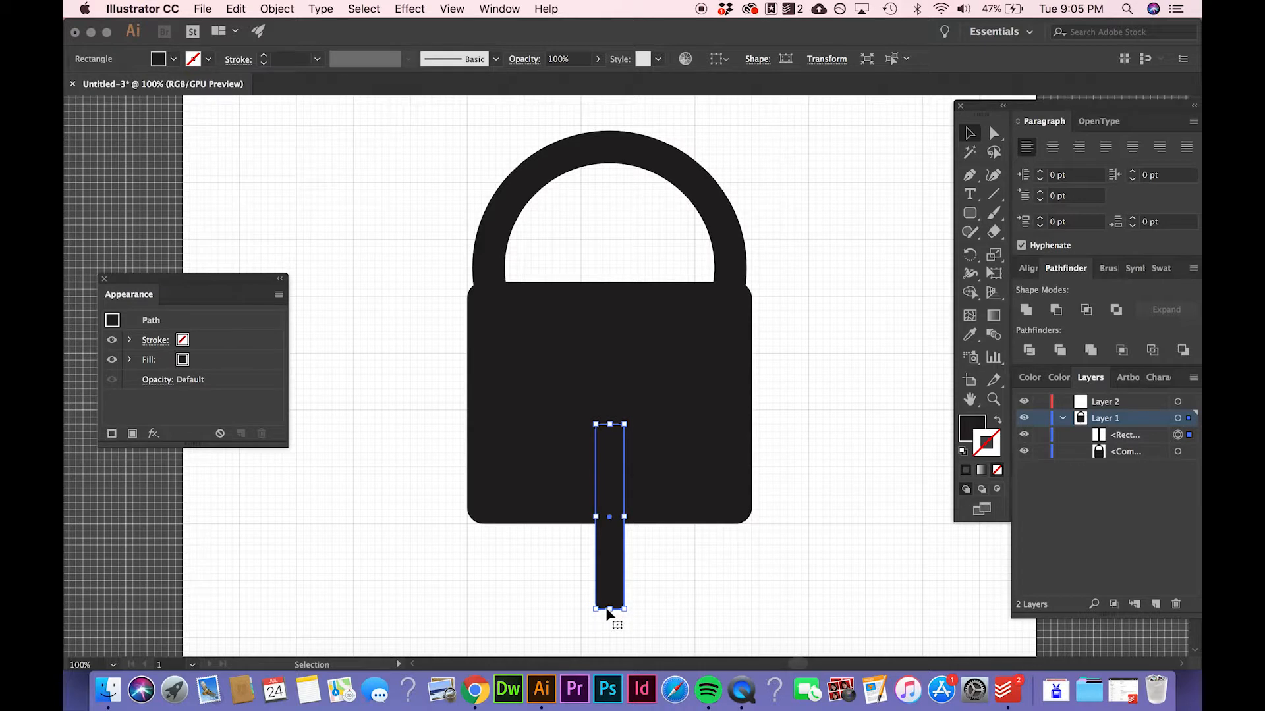
left_click_drag(612, 608, 614, 552)
Fill the narrow rectangle with white and widen it slightly, keeping it centred on the padlock body.
left_click(174, 58)
left_click(96, 86)
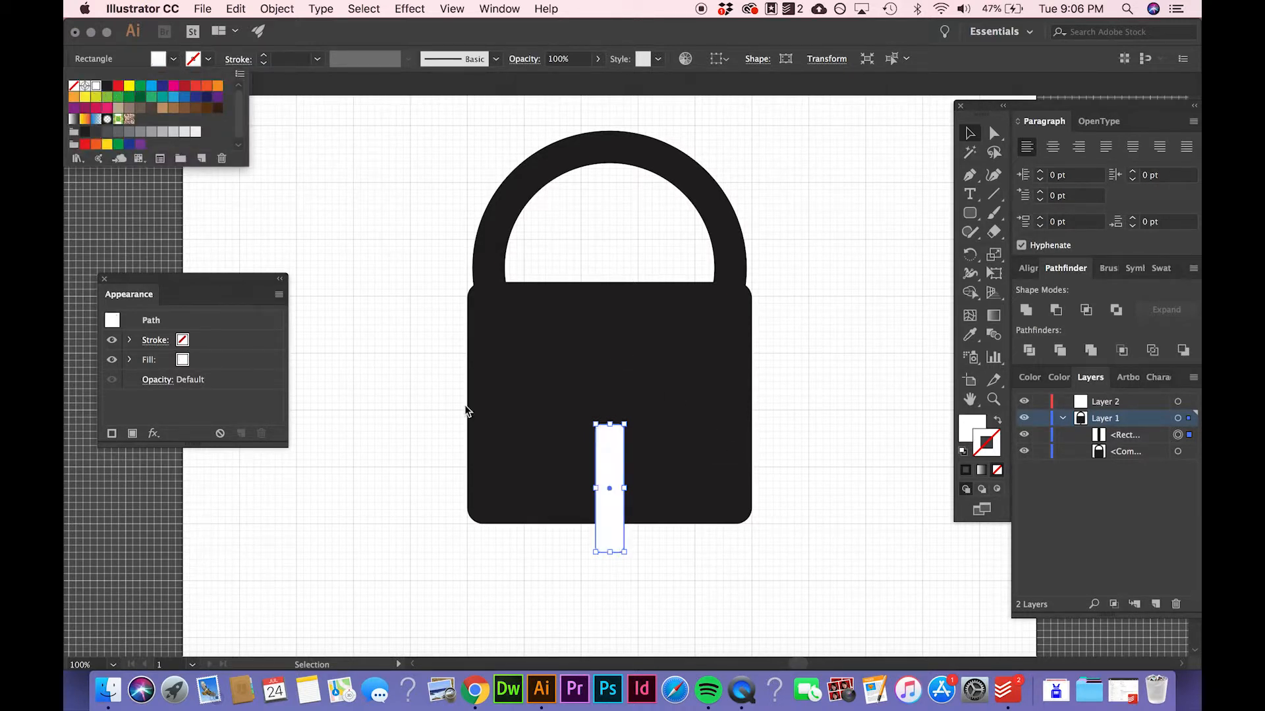
left_click(596, 490)
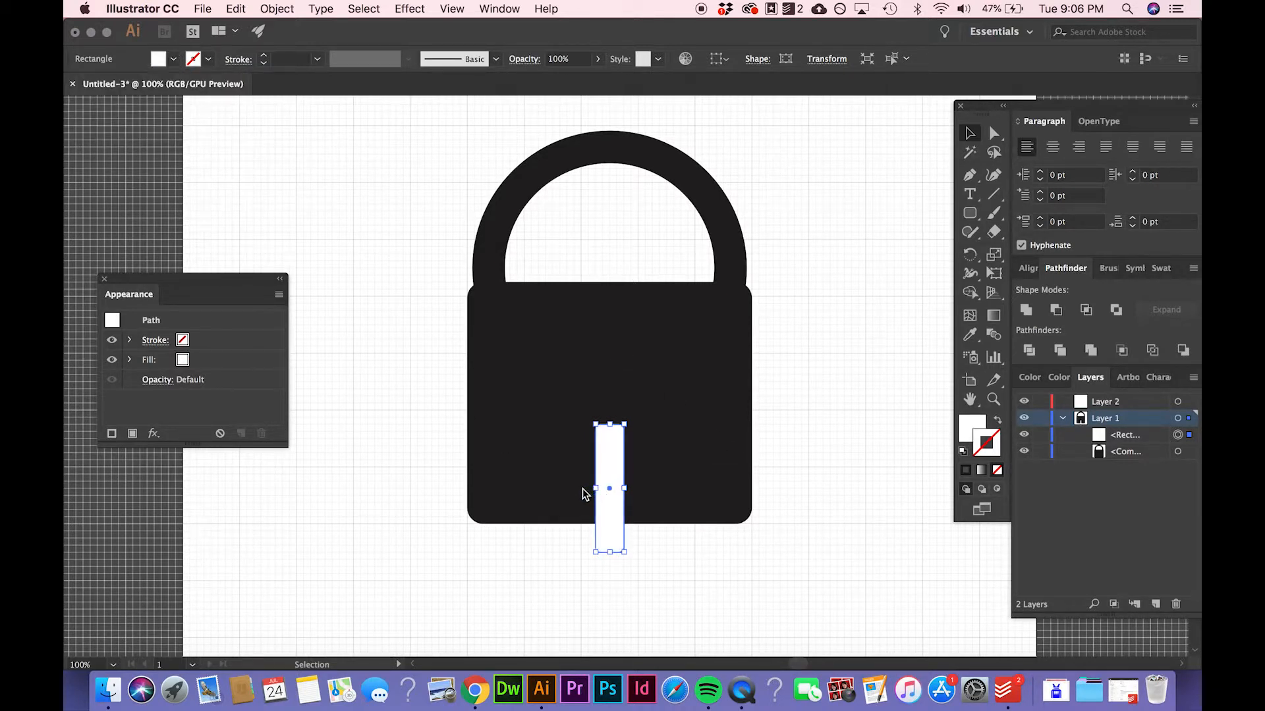
left_click_drag(593, 490, 629, 486)
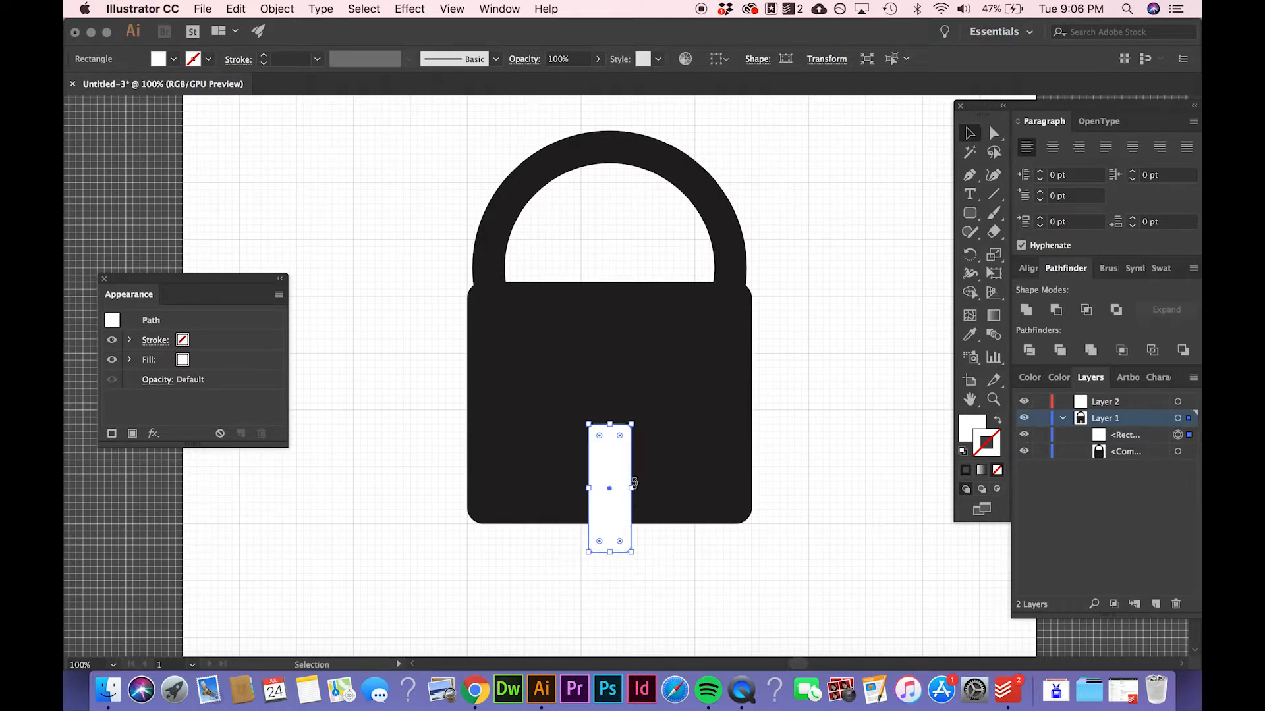
left_click(816, 448)
Draw a white circle about 72 px in diameter, centred just above the white slot in the padlock body.
left_click(975, 218)
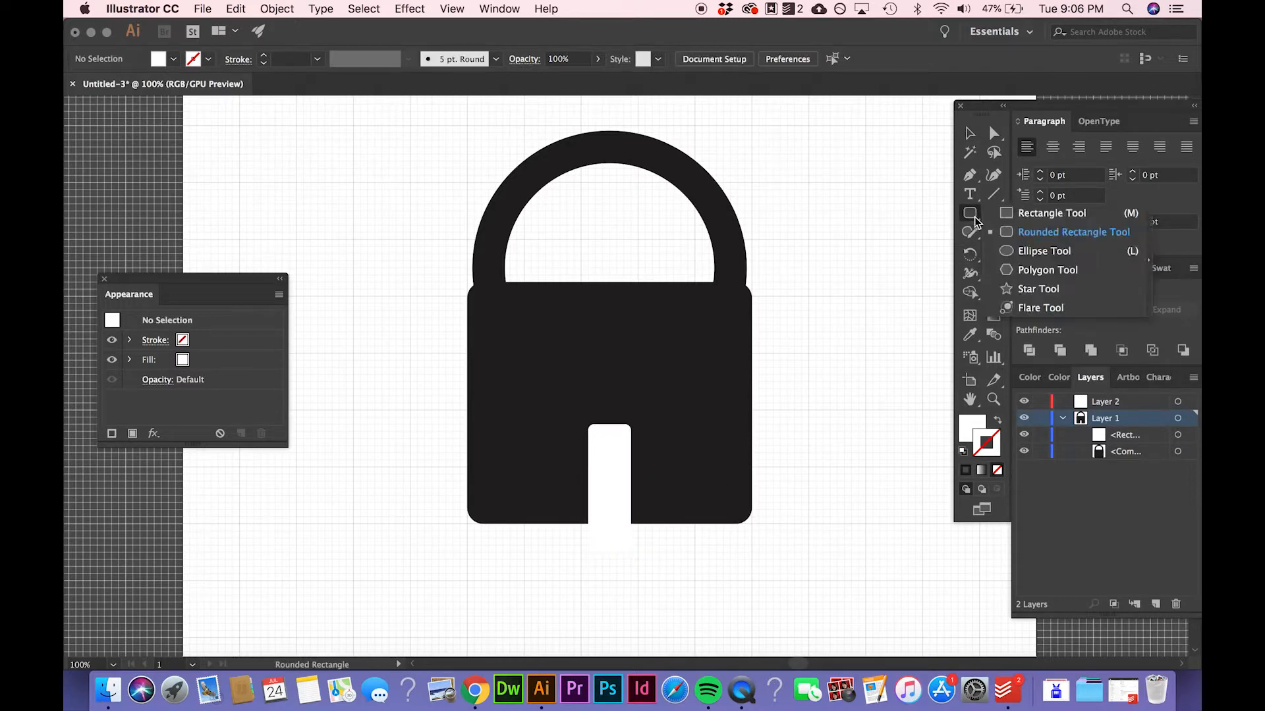
left_click(1042, 251)
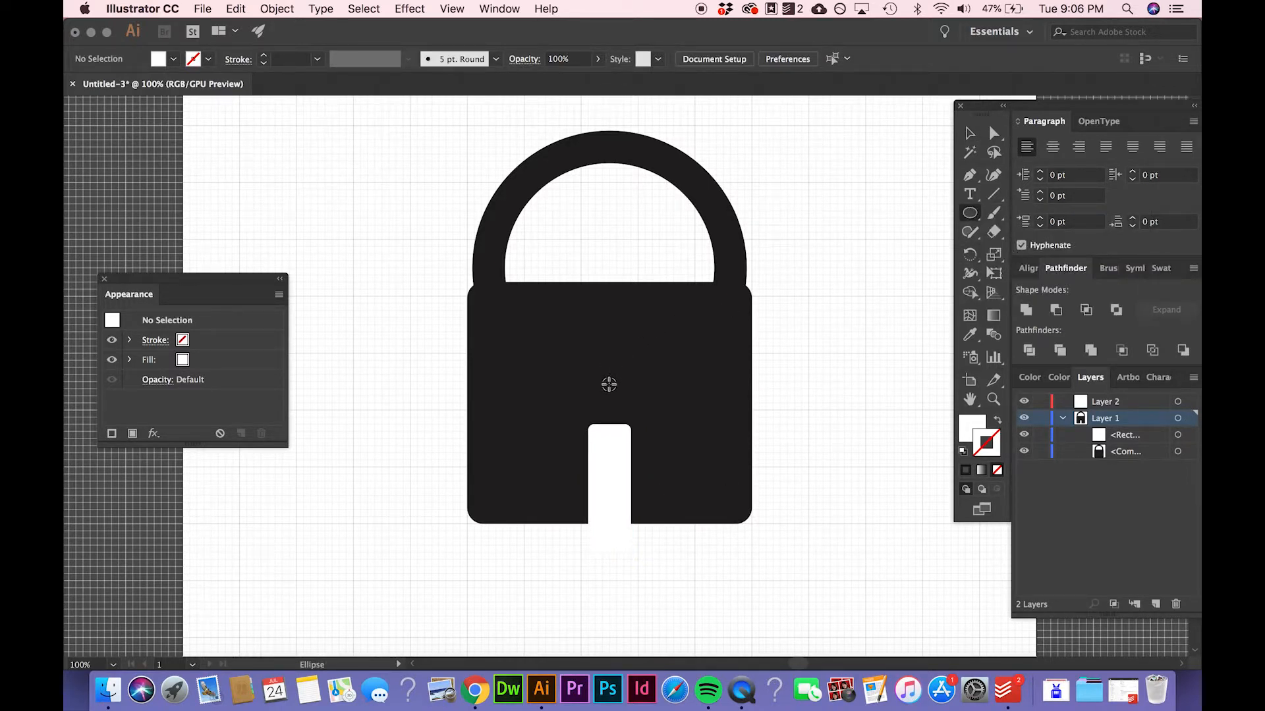
left_click_drag(608, 384, 637, 404)
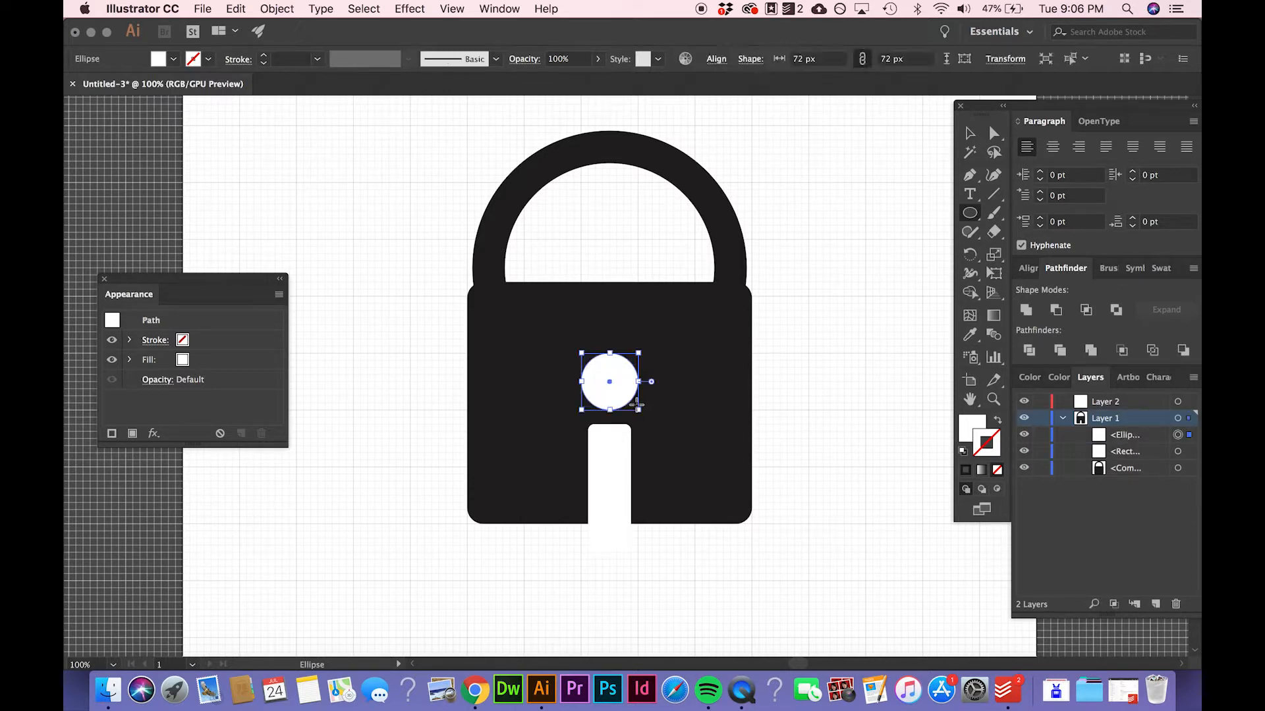
left_click(970, 133)
left_click(856, 223)
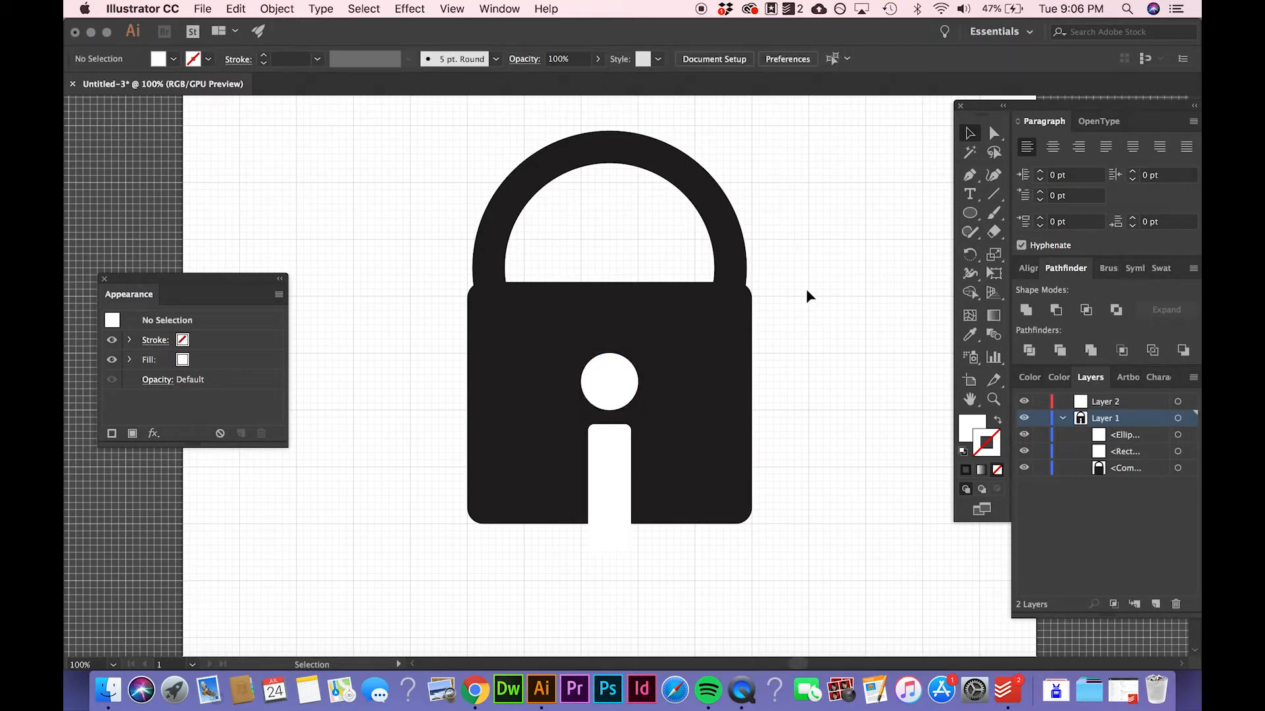
left_click(622, 385)
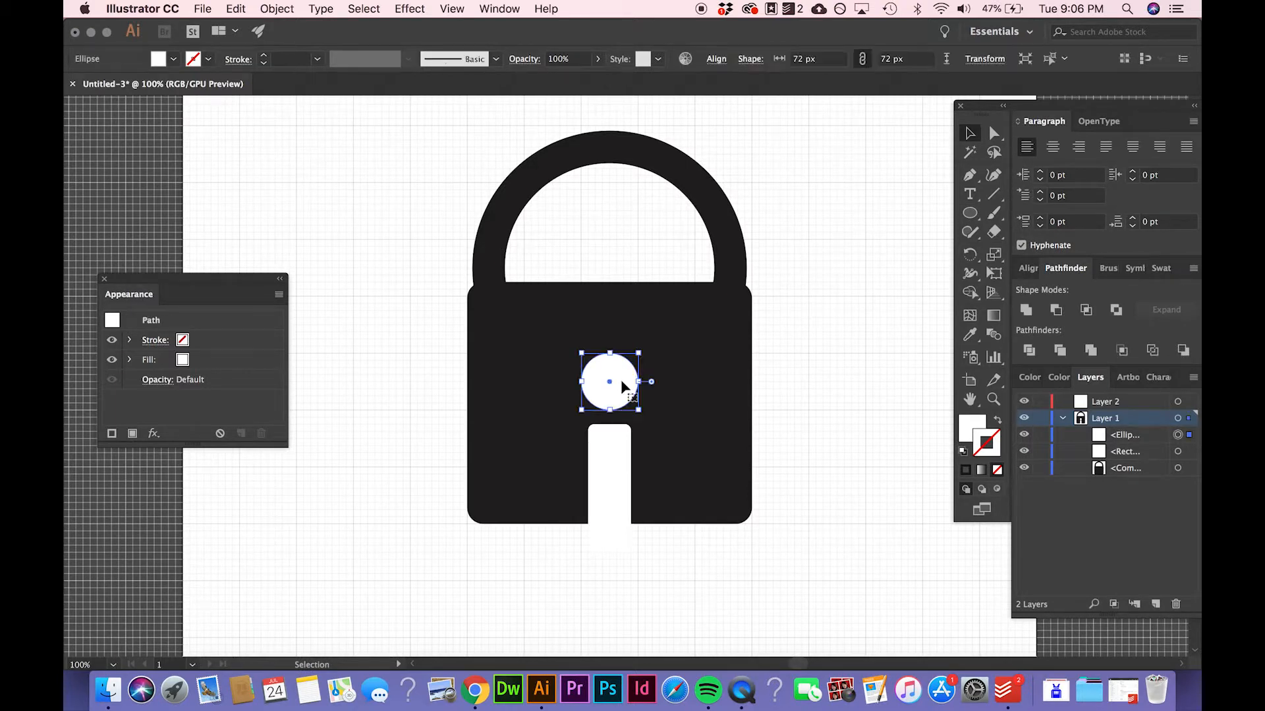
Cut the padlock body with the white circle and the white slot, applying Divide Objects Below to each shape.
left_click(290, 8)
mouse_move(342, 346)
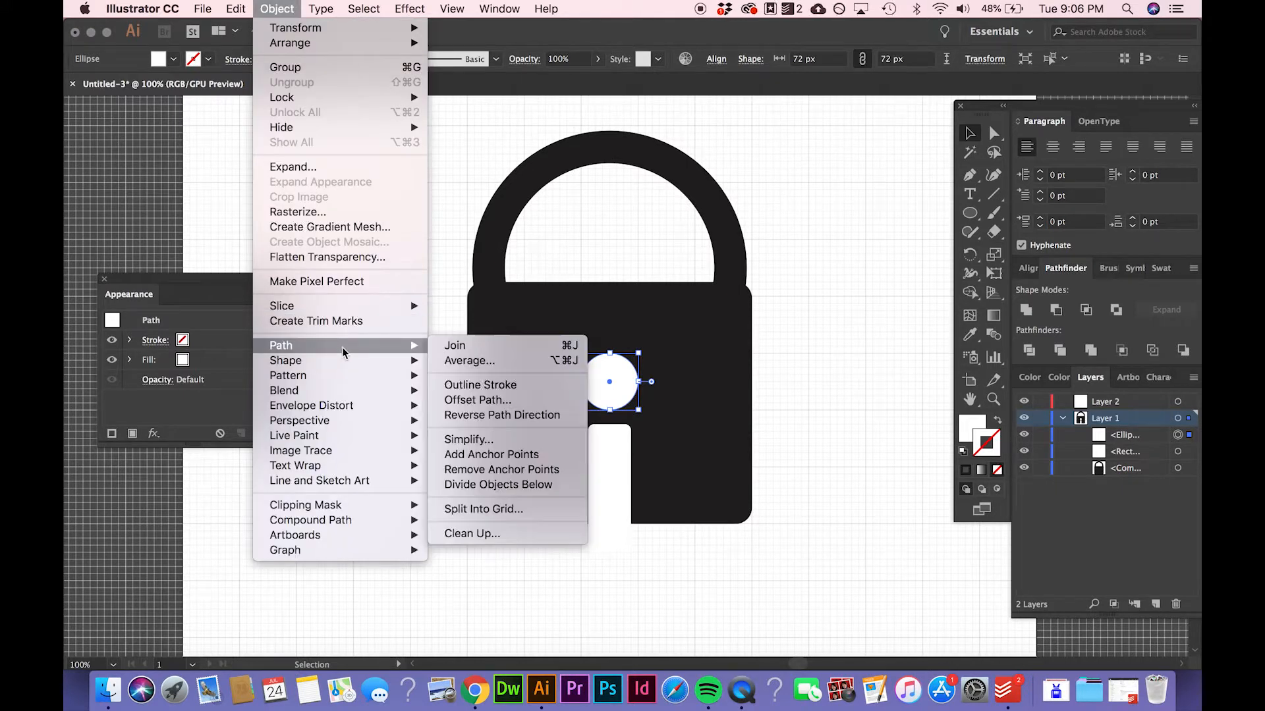
left_click(478, 485)
left_click(612, 495)
left_click(276, 9)
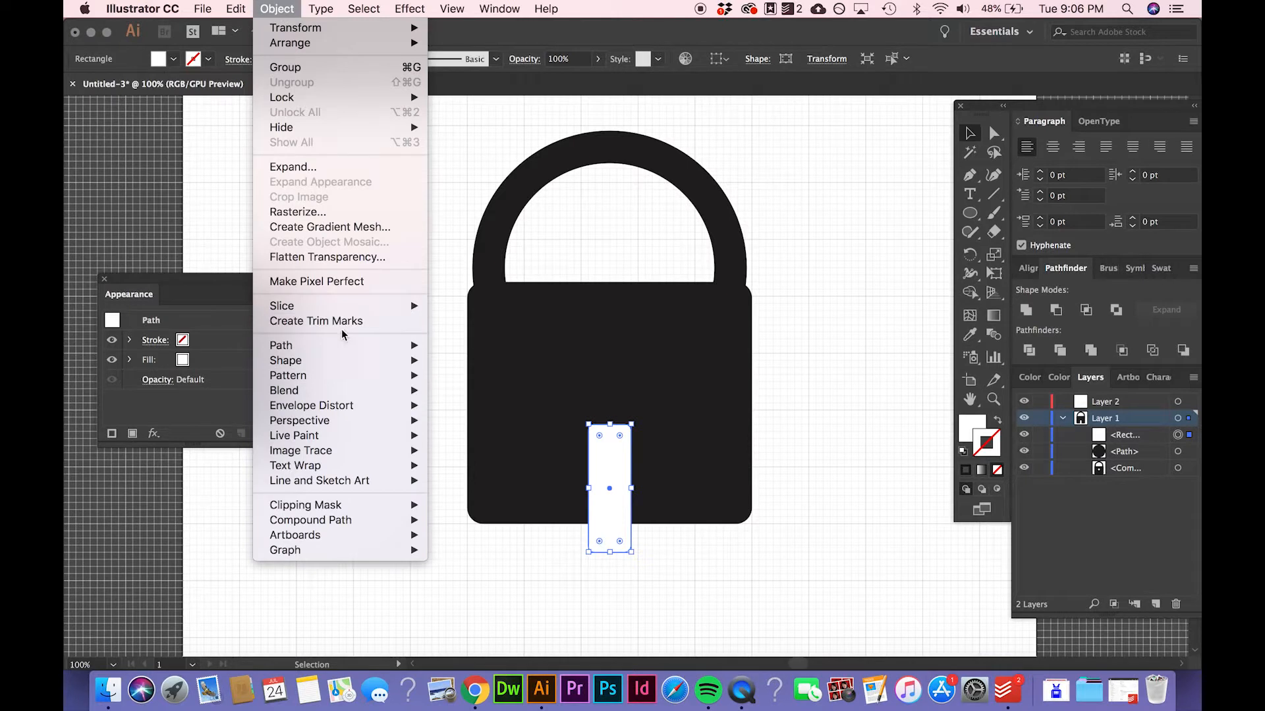
mouse_move(379, 346)
left_click(498, 484)
left_click(398, 461)
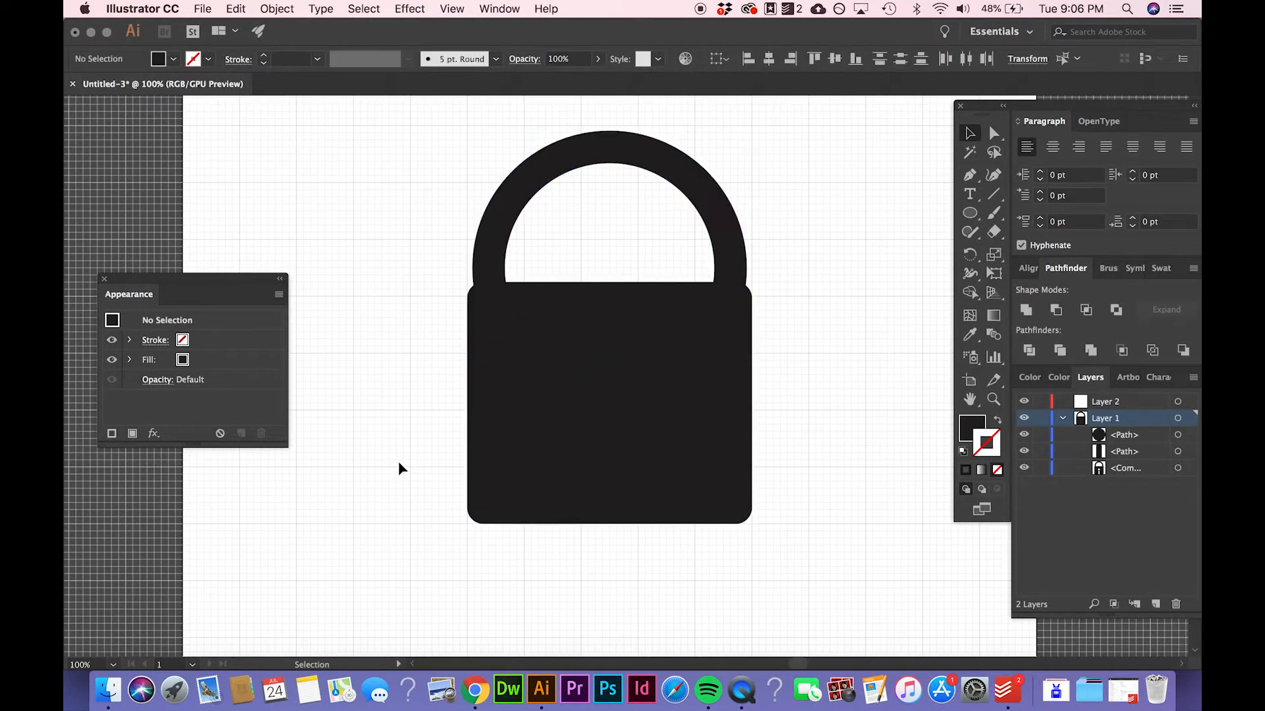
Delete the cut-out circle and slot pieces from the padlock body so the keyhole is open.
left_click(619, 391)
key("Delete")
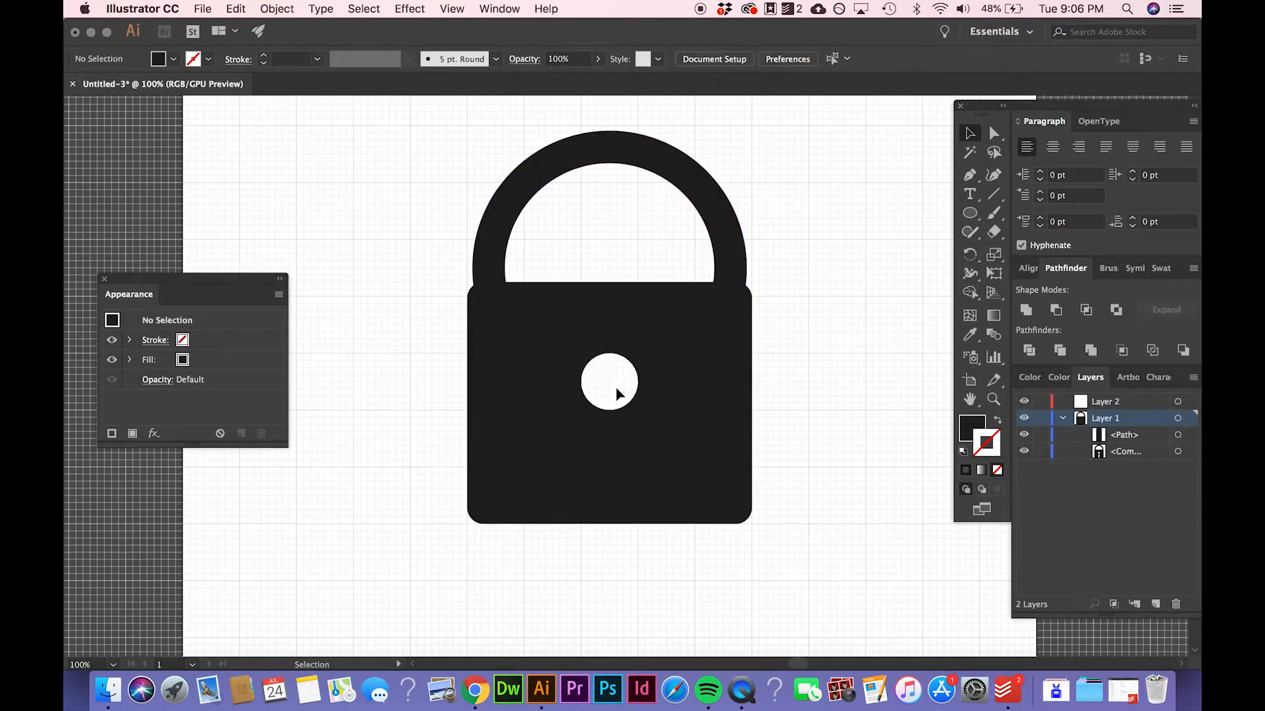
left_click(603, 486)
key("Delete")
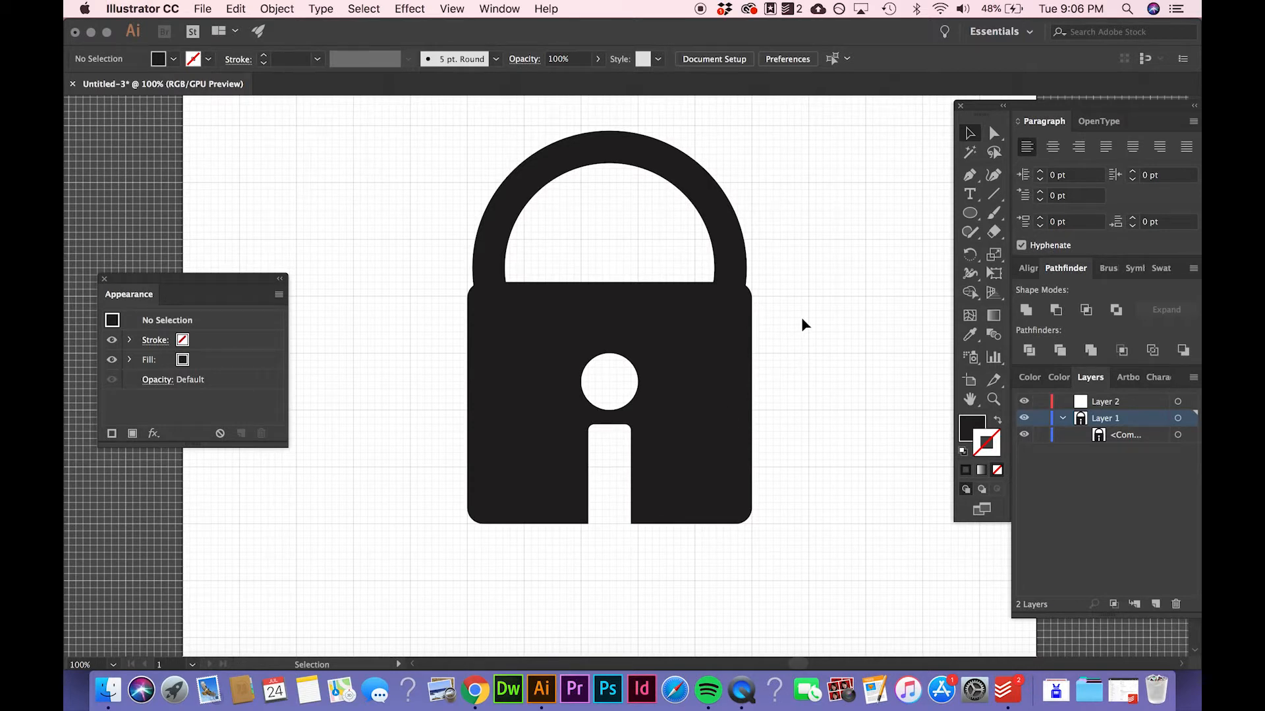
Draw a closed lightning-bolt shape with the Pen tool, running diagonally across the upper-right part of the shackle.
scroll(801, 318, "up", 2)
left_click(970, 175)
left_click(752, 125)
left_click(666, 176)
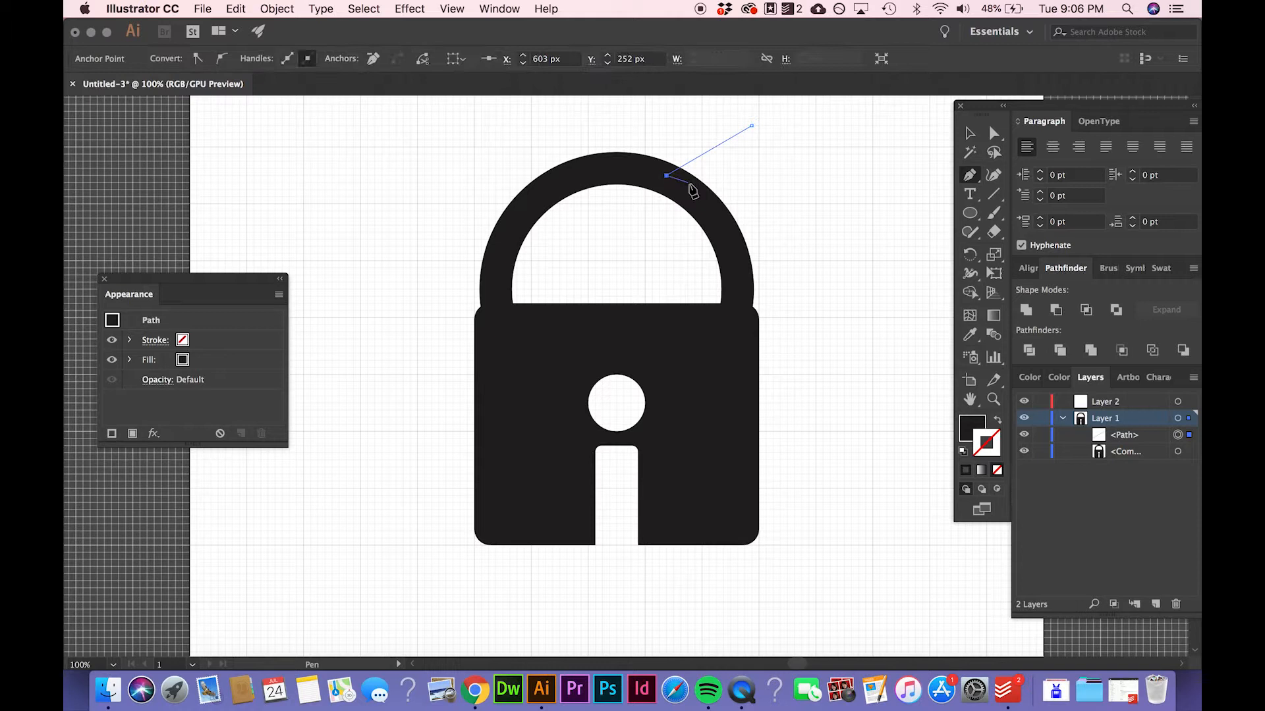
left_click(688, 182)
left_click(616, 247)
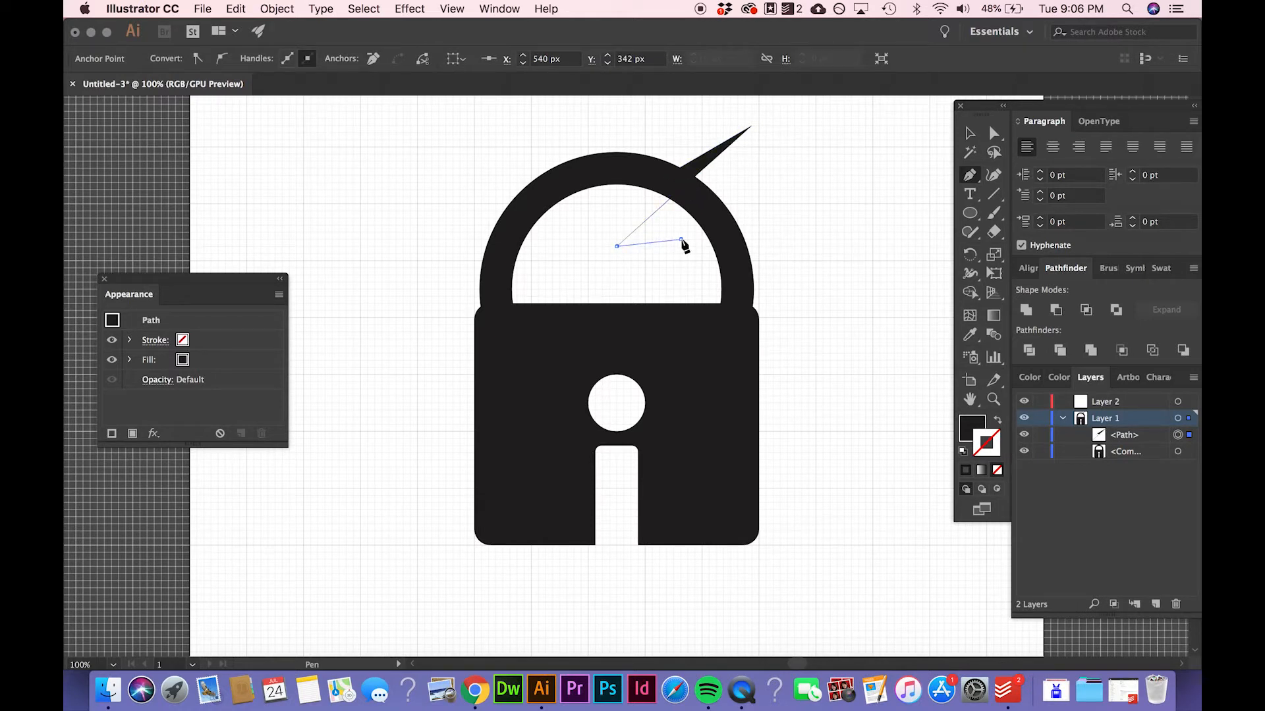
left_click(681, 239)
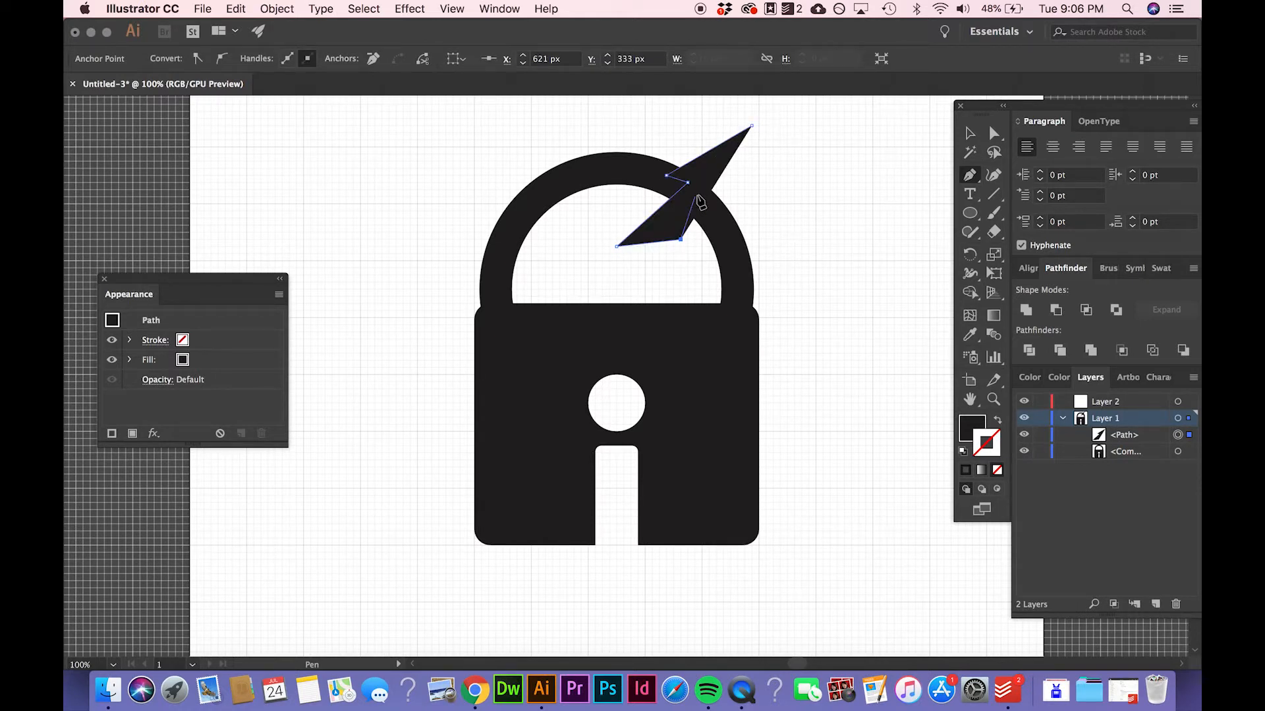
left_click(716, 218)
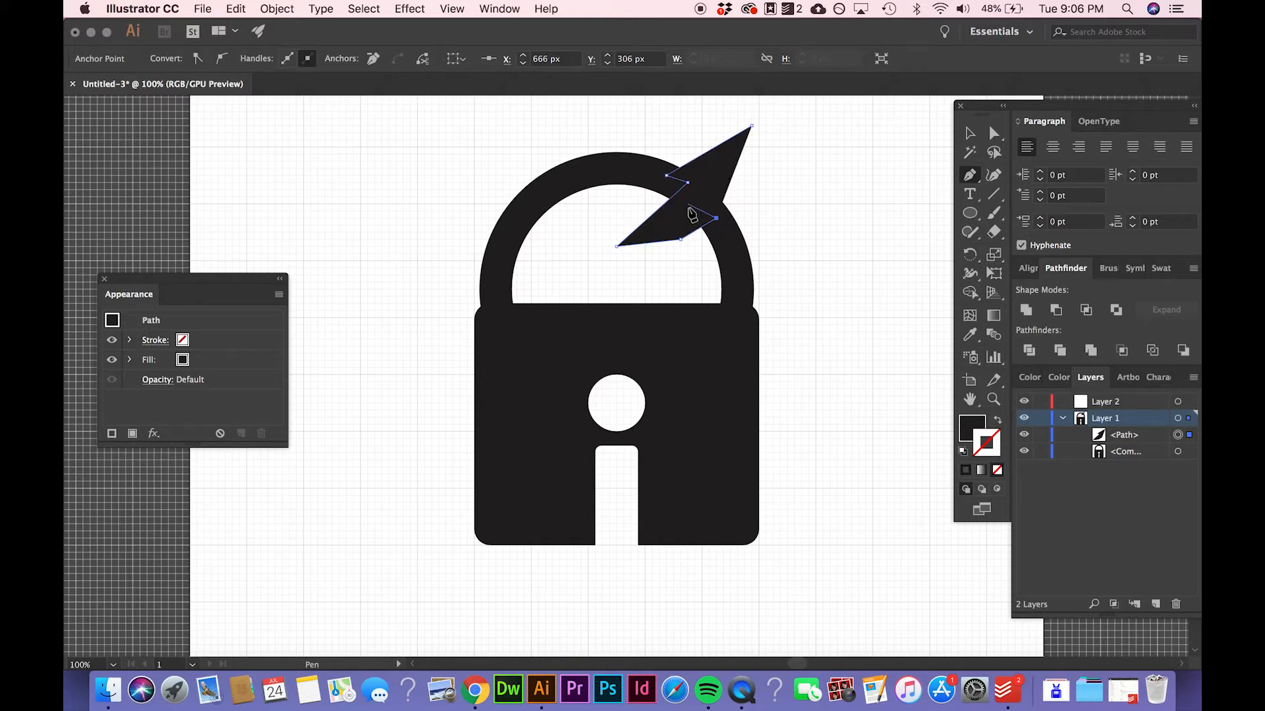
left_click(695, 203)
left_click(752, 125)
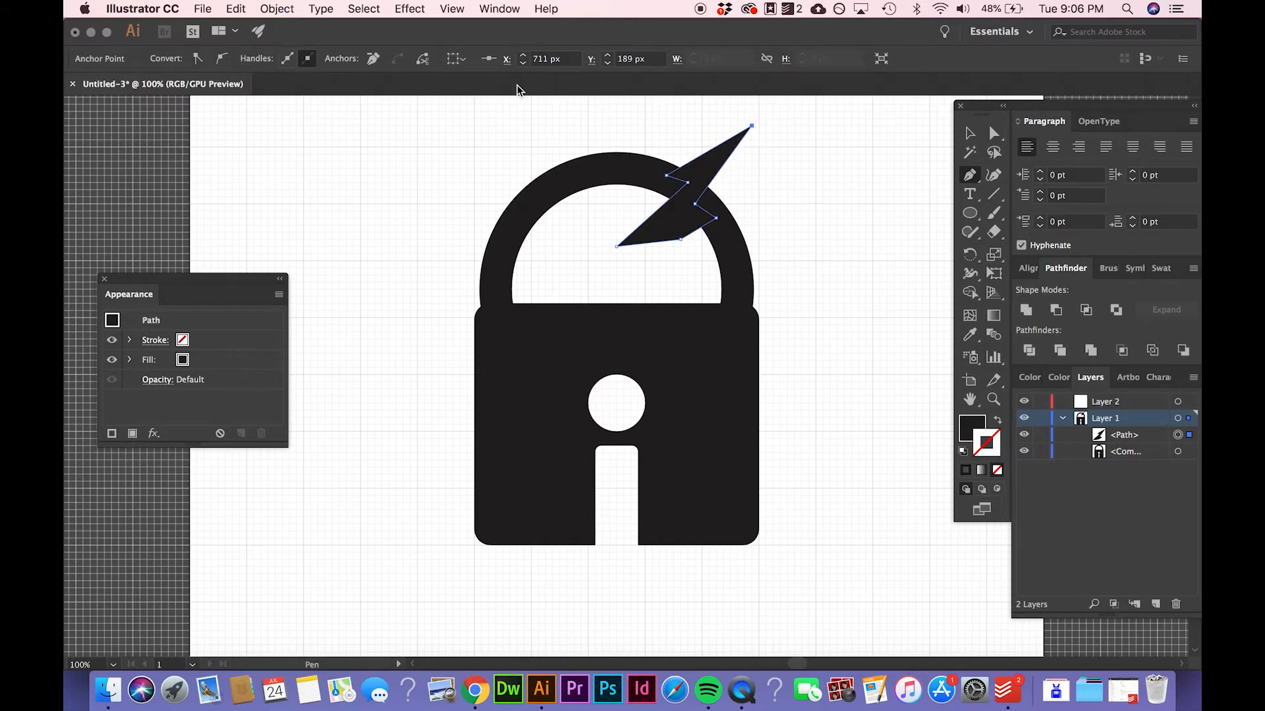
Use the lightning-bolt shape to cut the shackle with Divide Objects Below.
left_click(323, 8)
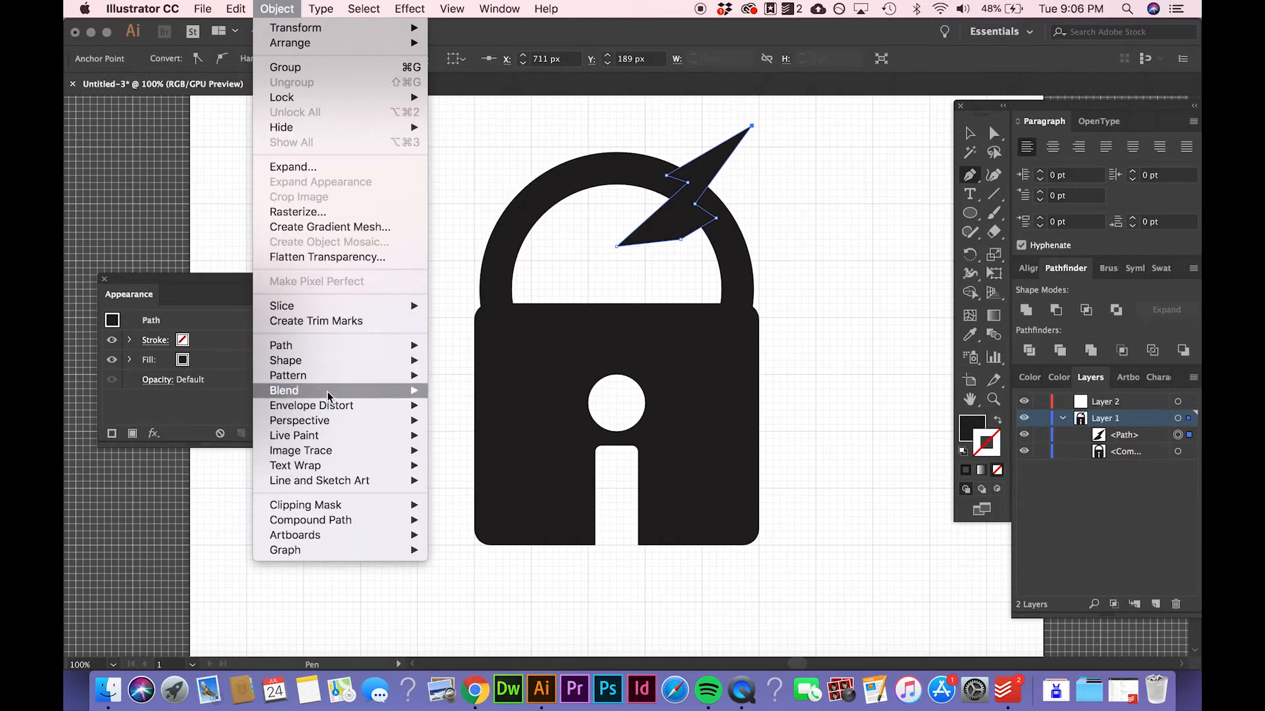
mouse_move(374, 347)
left_click(481, 481)
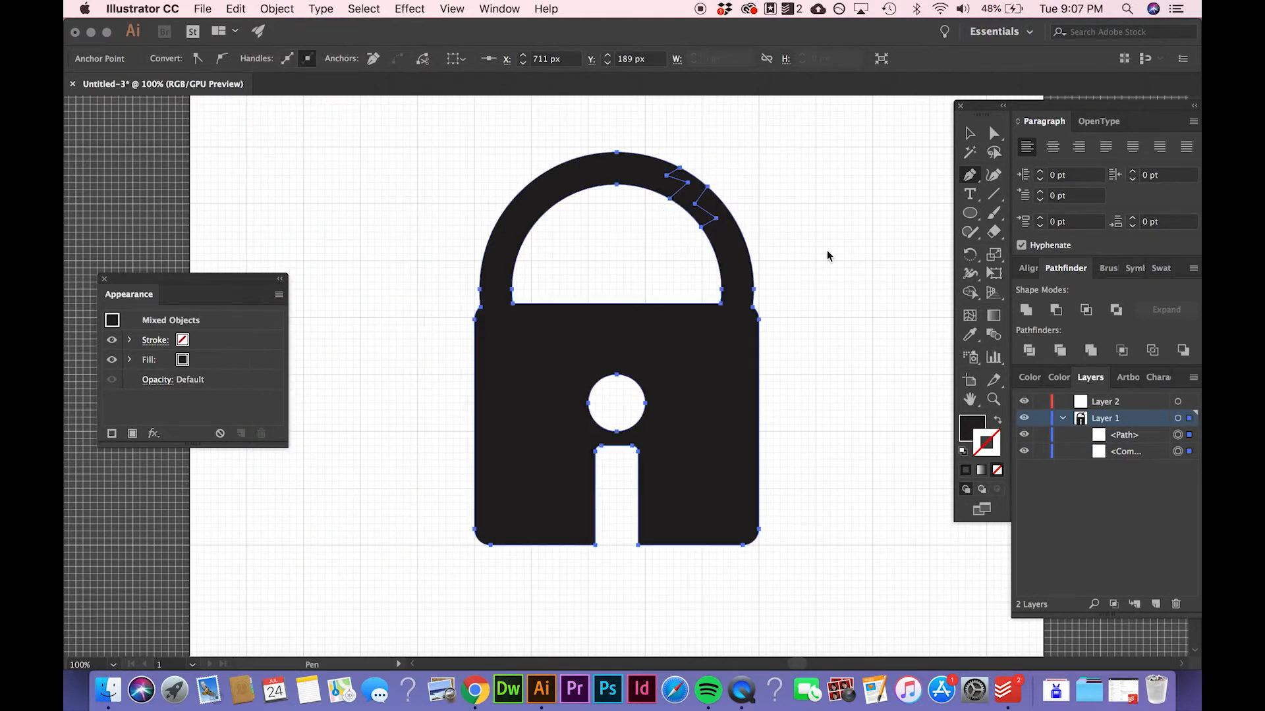
Delete the cut-out bolt piece from the shackle, leaving a jagged gap in its upper-right part.
left_click(969, 133)
left_click(728, 197)
left_click(695, 197)
key("Delete")
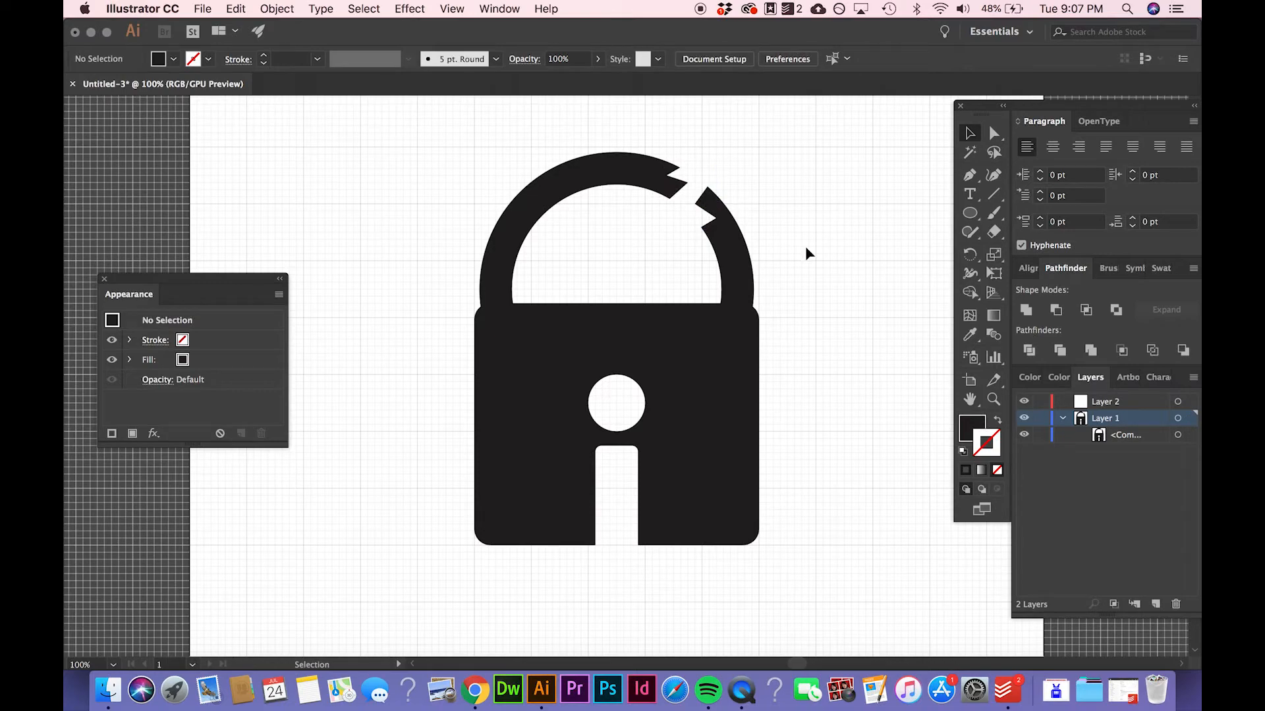